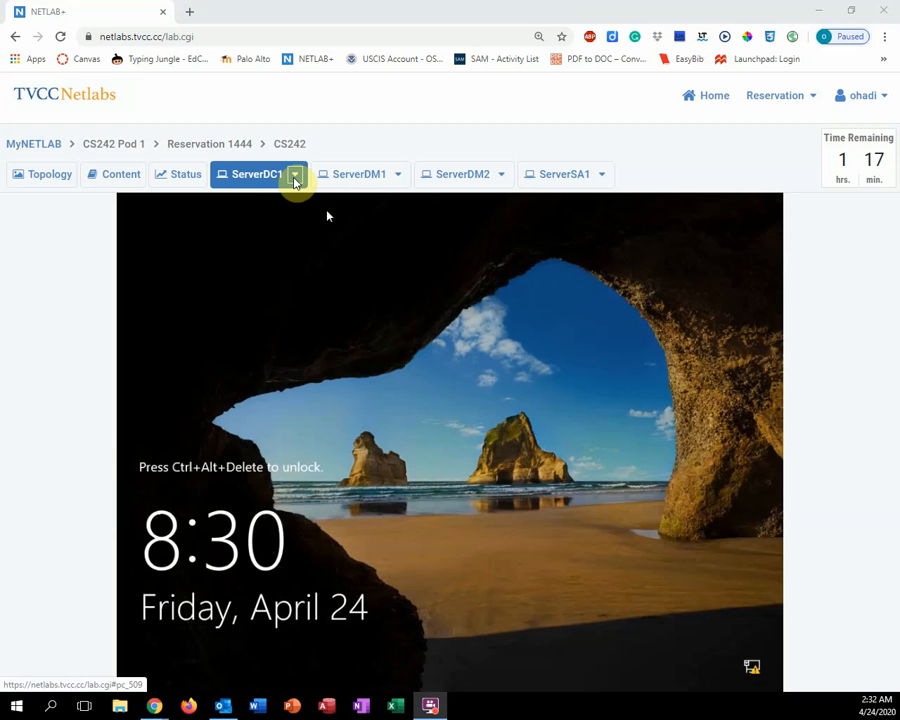
Unlock ServerDC1 with Send CTRL+ALT+DEL and sign in using the Administrator password
left_click(296, 180)
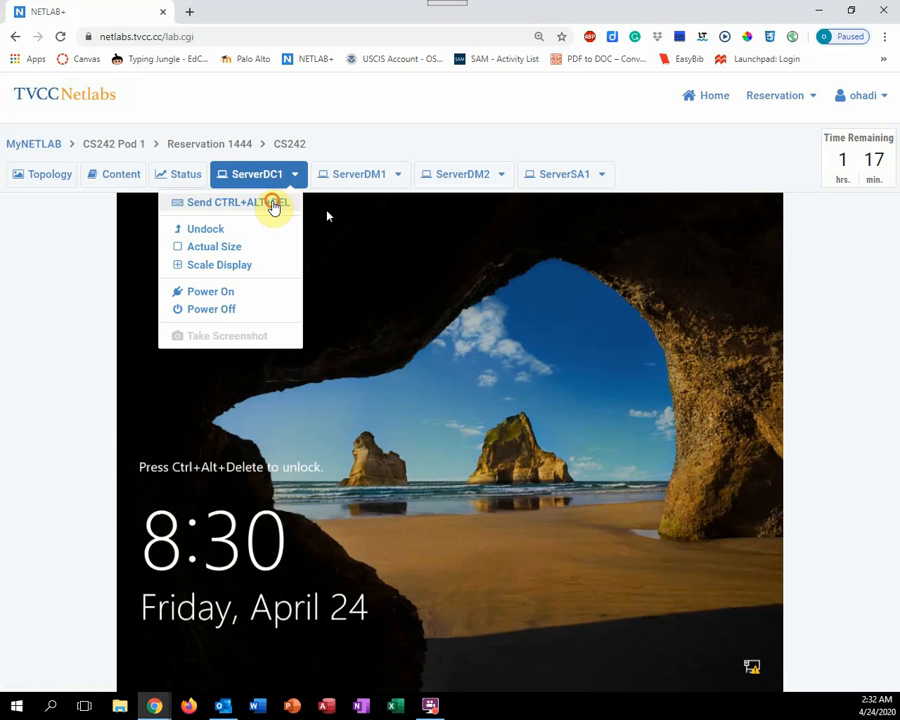
left_click(274, 202)
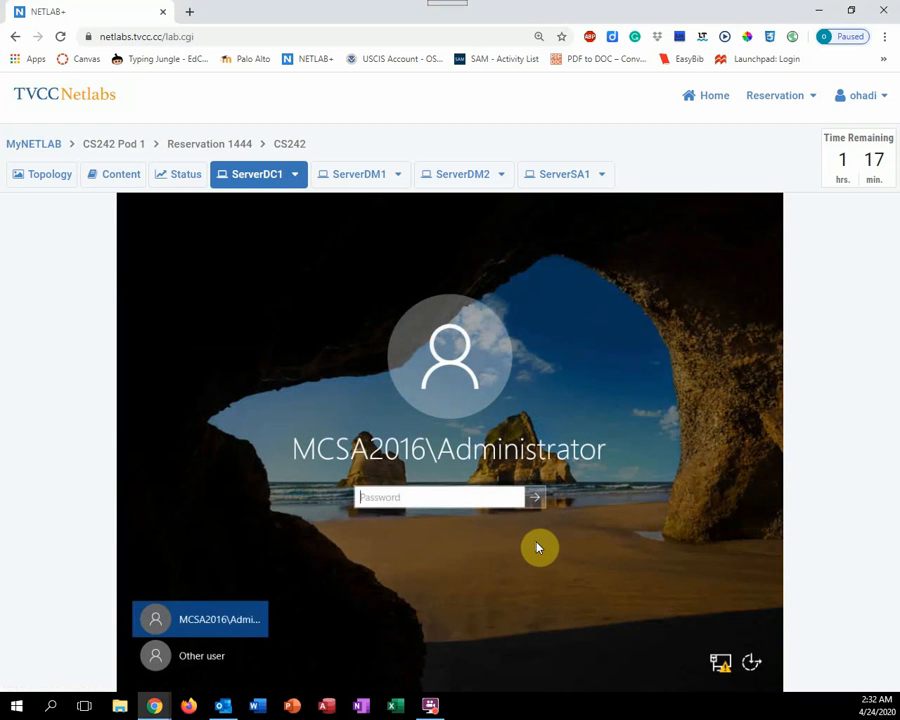
type("Pa$$")
key("Return")
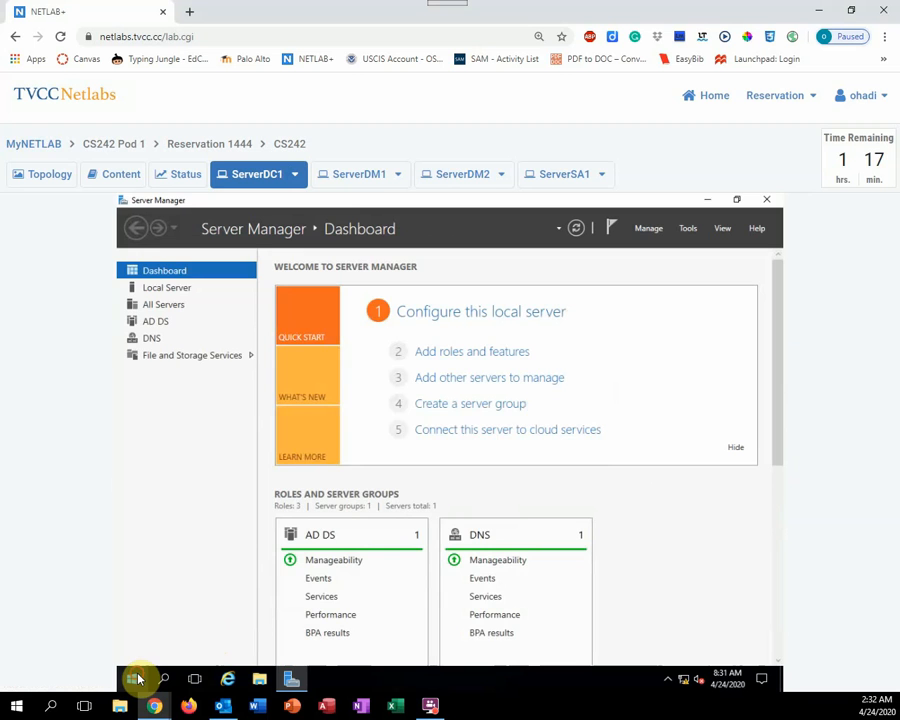
Run New-GPO UserAcctPol in Windows PowerShell, then close the console
left_click(138, 678)
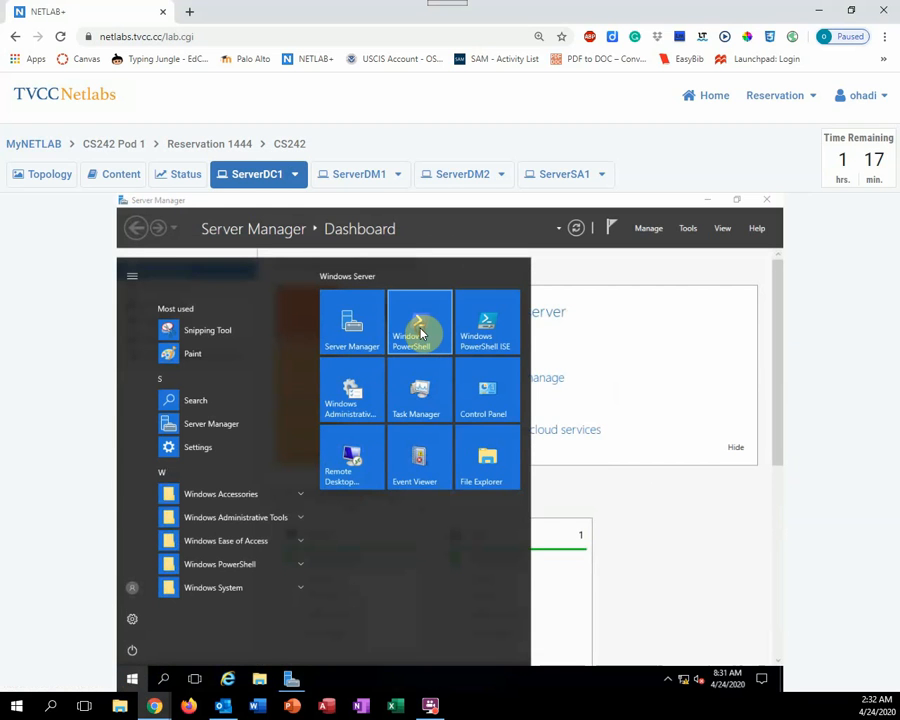
left_click(421, 334)
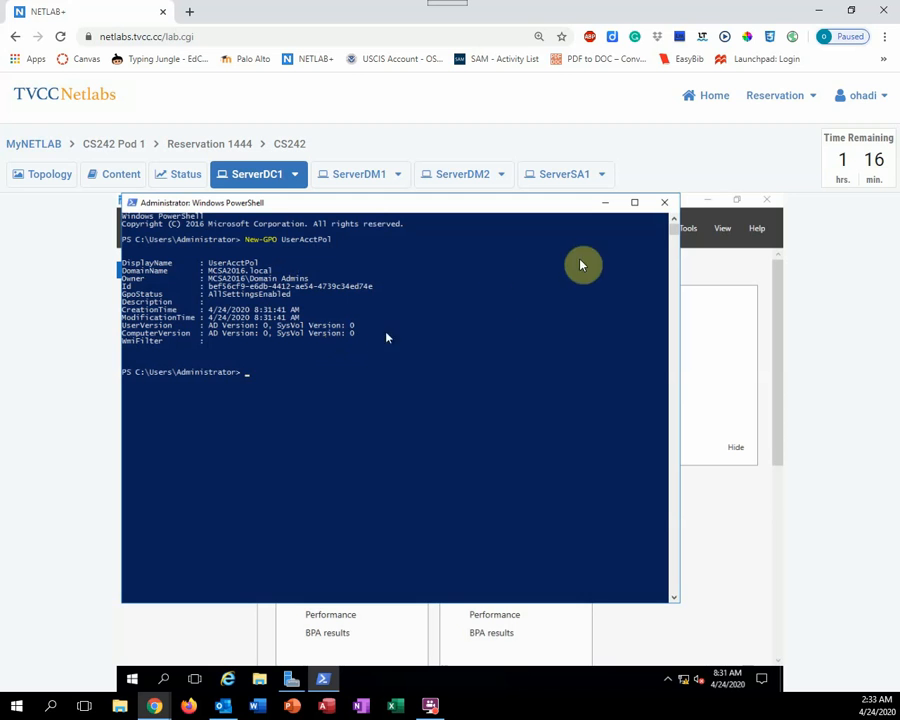
left_click(664, 204)
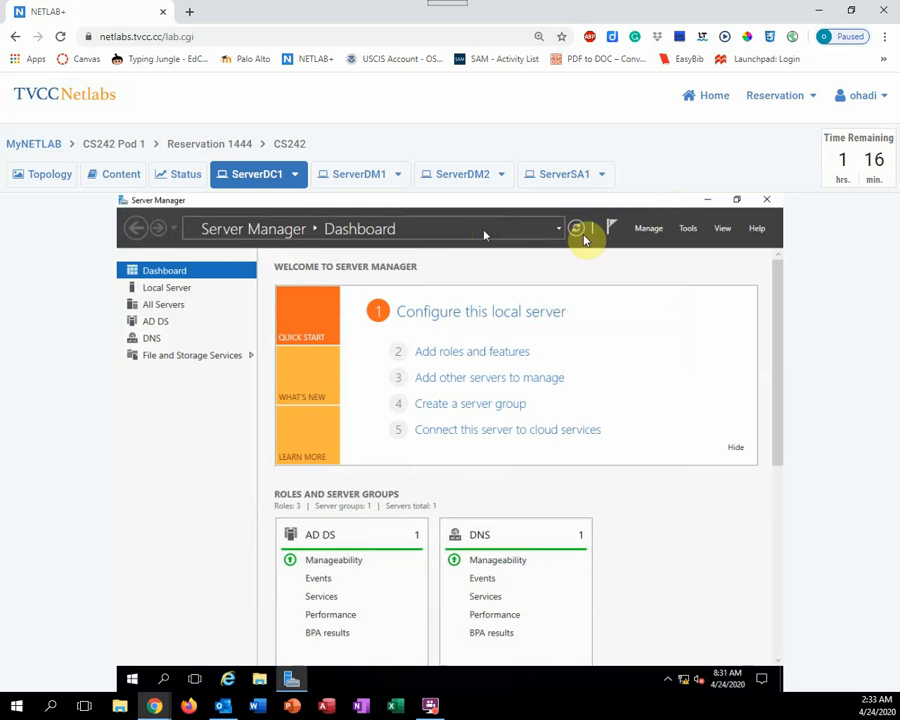
Launch Group Policy Management and expand Forest > Domains > MCSA2016.local
left_click(687, 231)
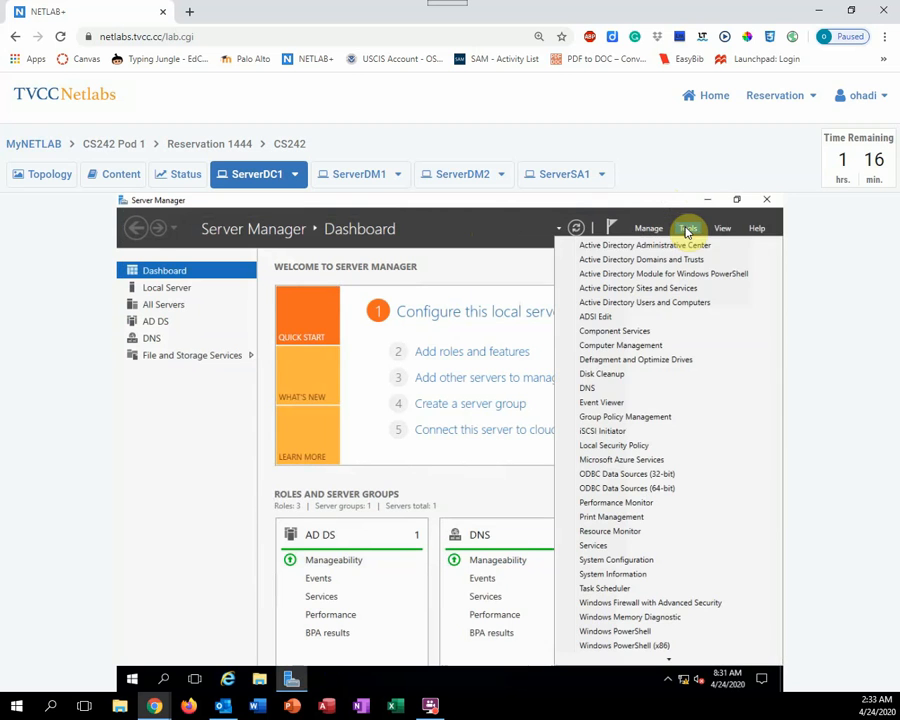
left_click(643, 418)
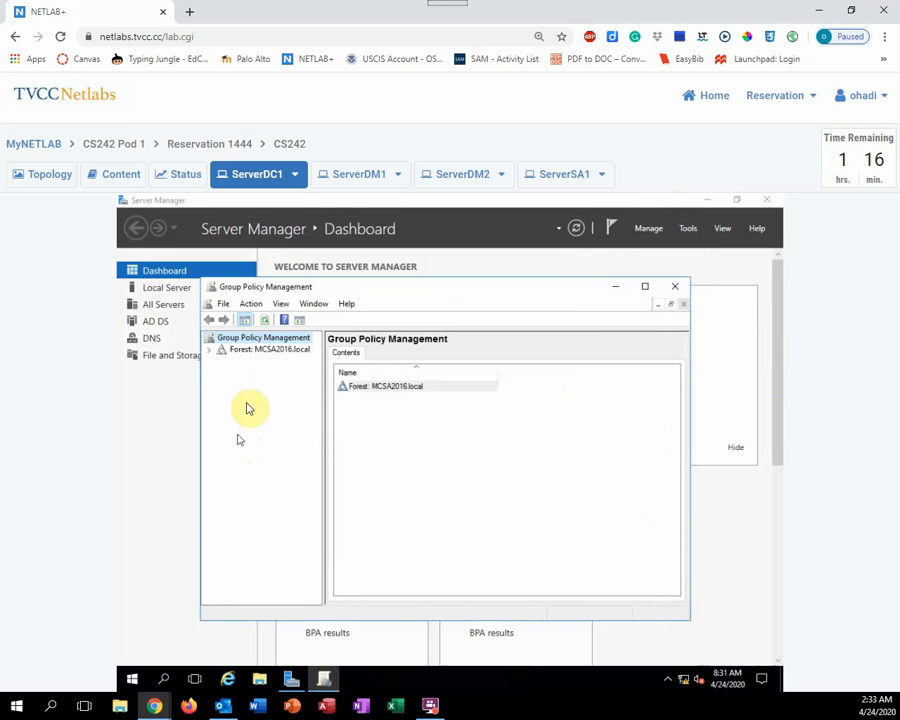
left_click(211, 353)
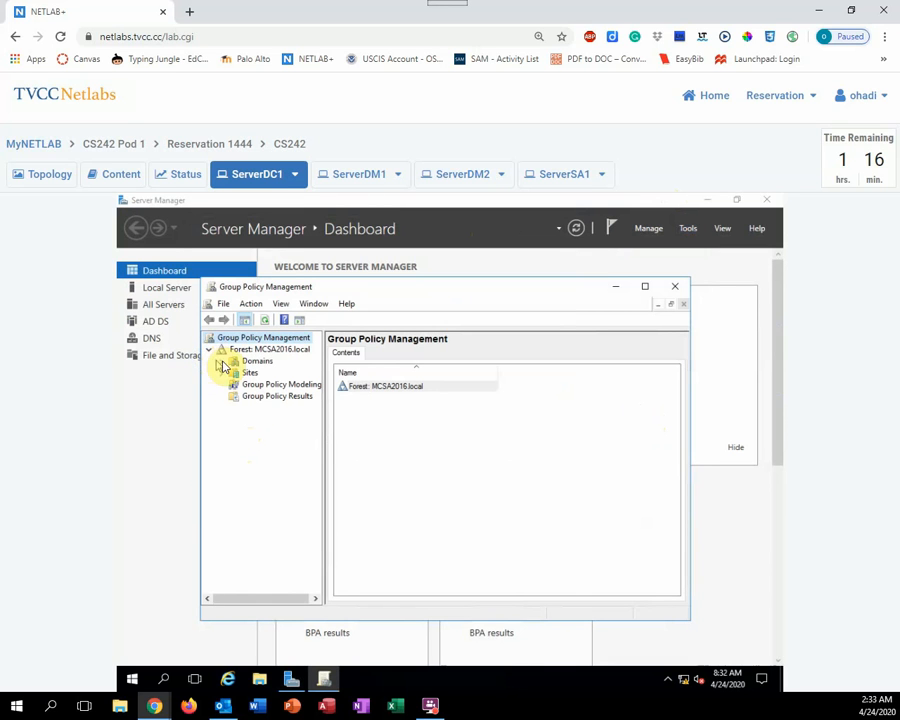
left_click(222, 362)
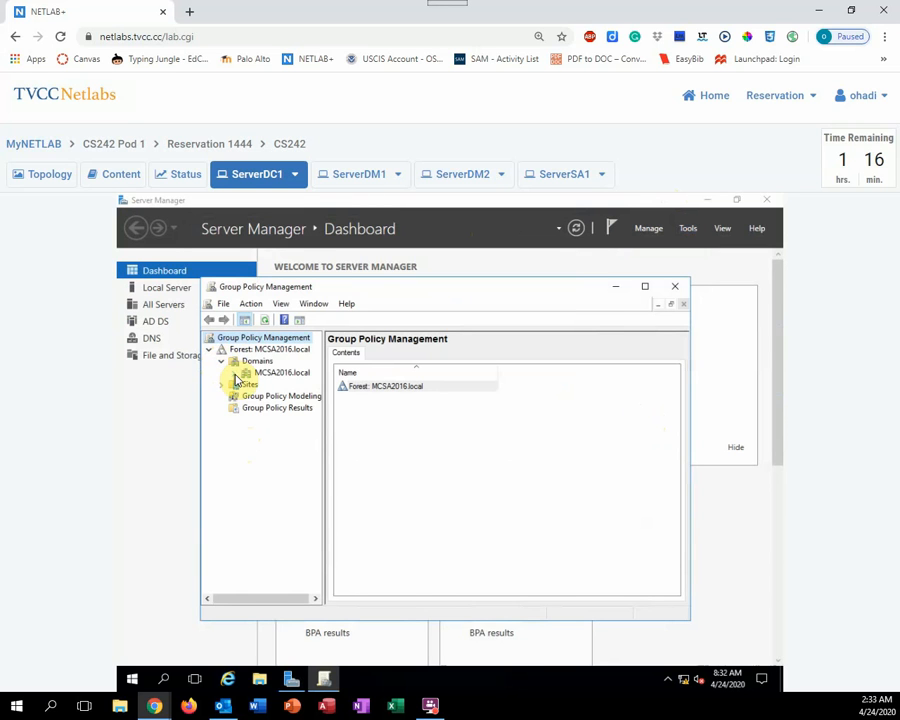
left_click(234, 373)
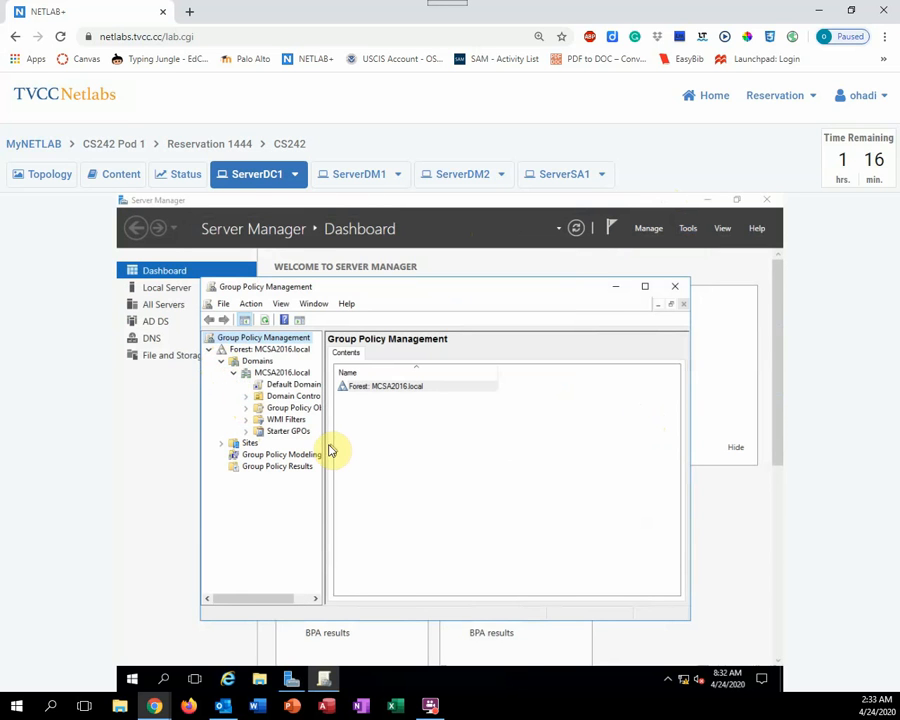
Widen the tree pane, expand Group Policy Objects and right-click UserAcctPol
left_click_drag(323, 446, 367, 446)
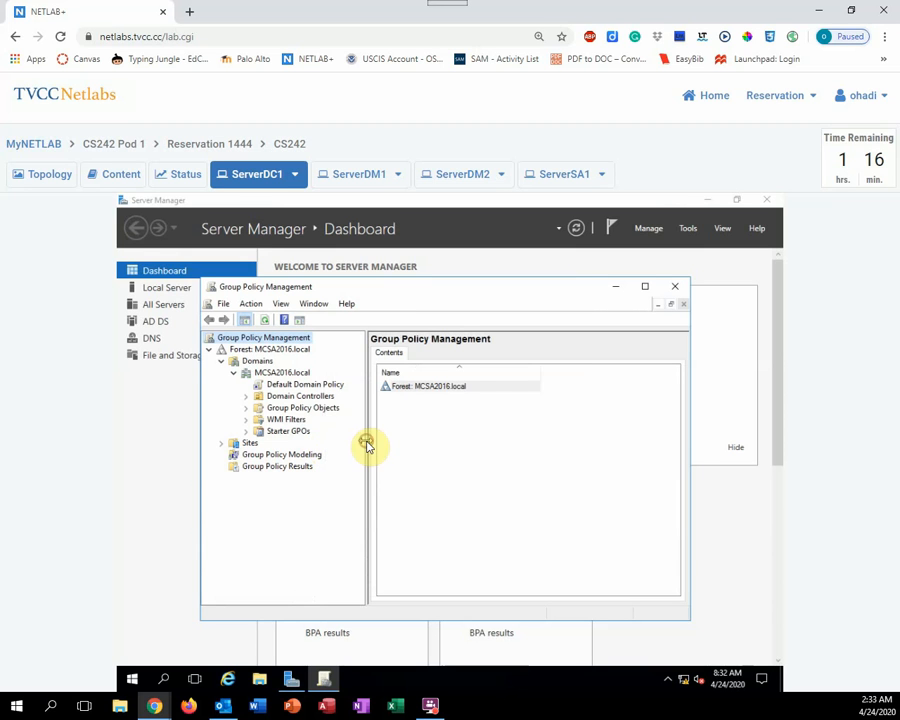
left_click(246, 408)
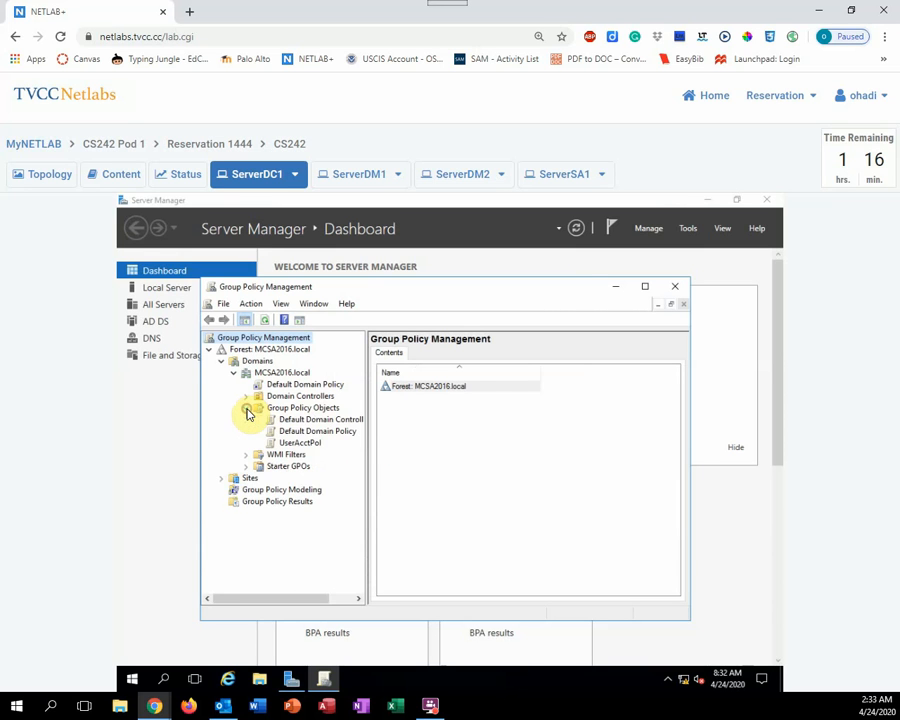
left_click(304, 444)
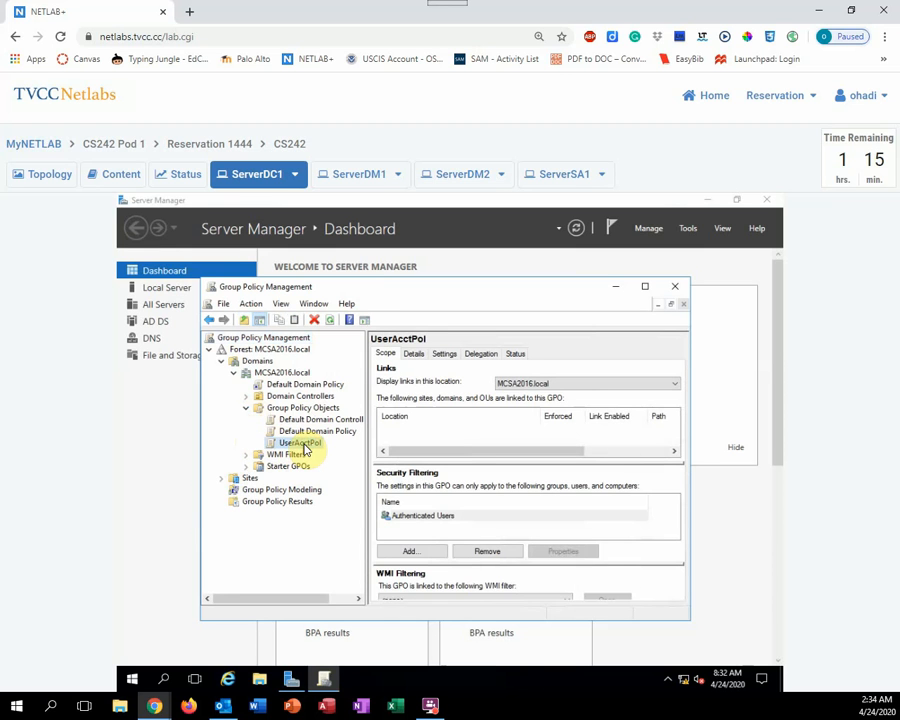
right_click(304, 448)
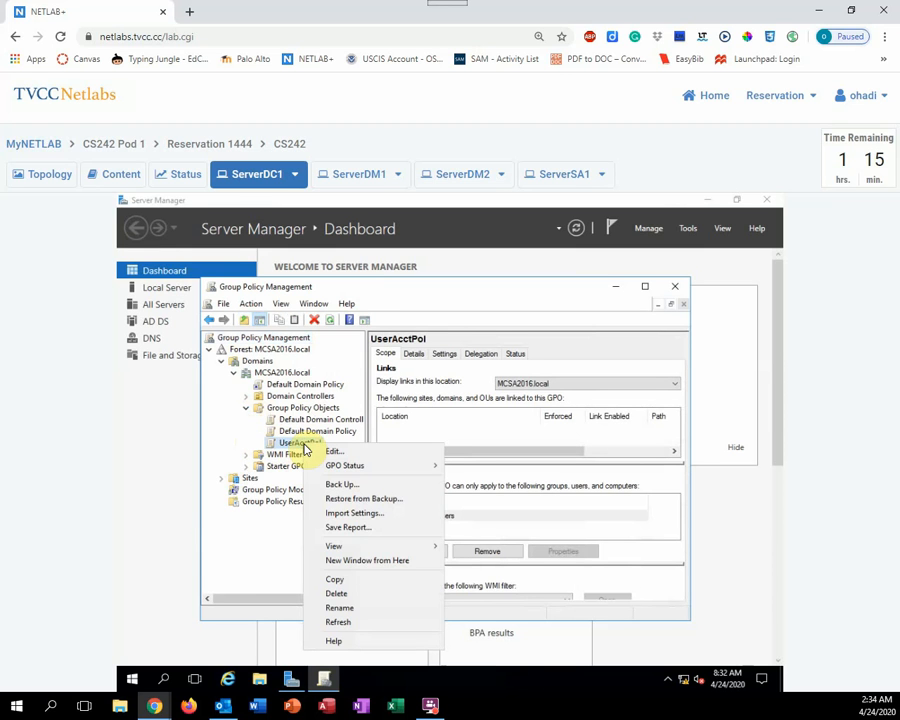
Edit UserAcctPol and browse to Computer Configuration > Security Settings > Account Policies > Password Policy
left_click(333, 455)
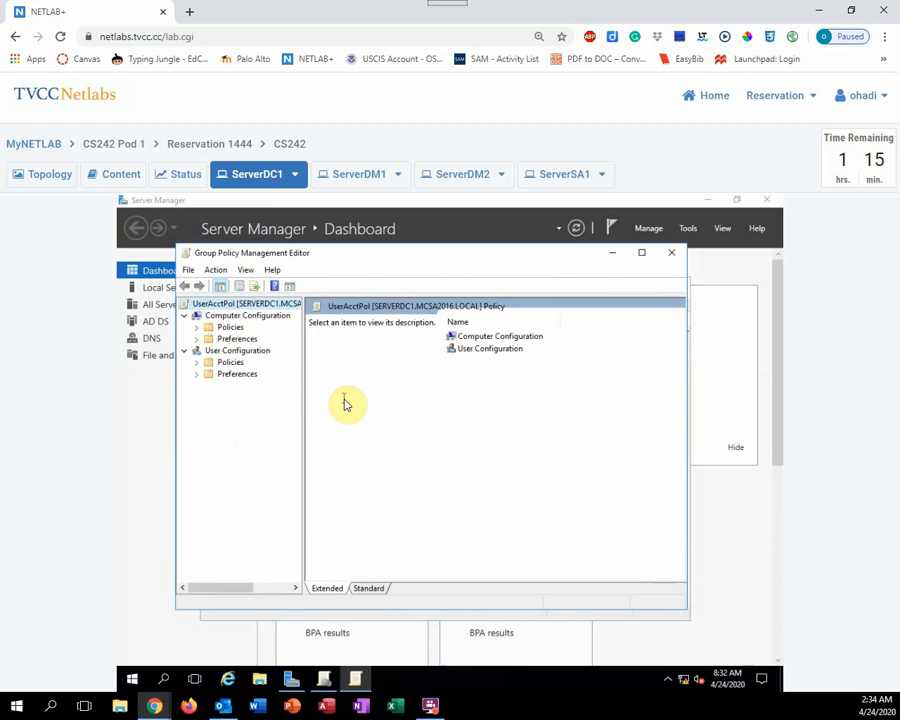
left_click(197, 327)
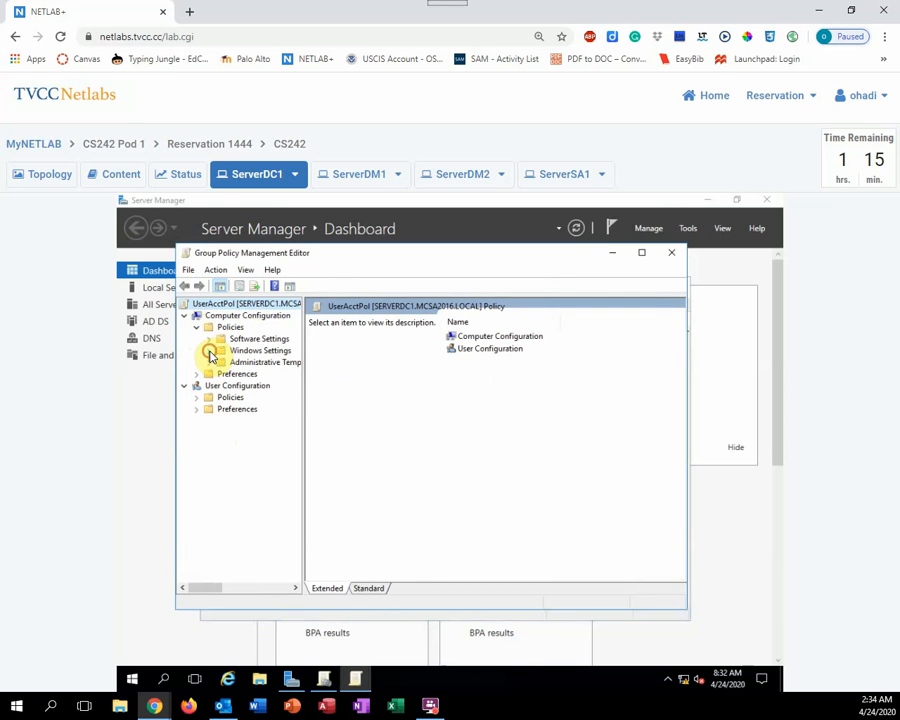
left_click(209, 351)
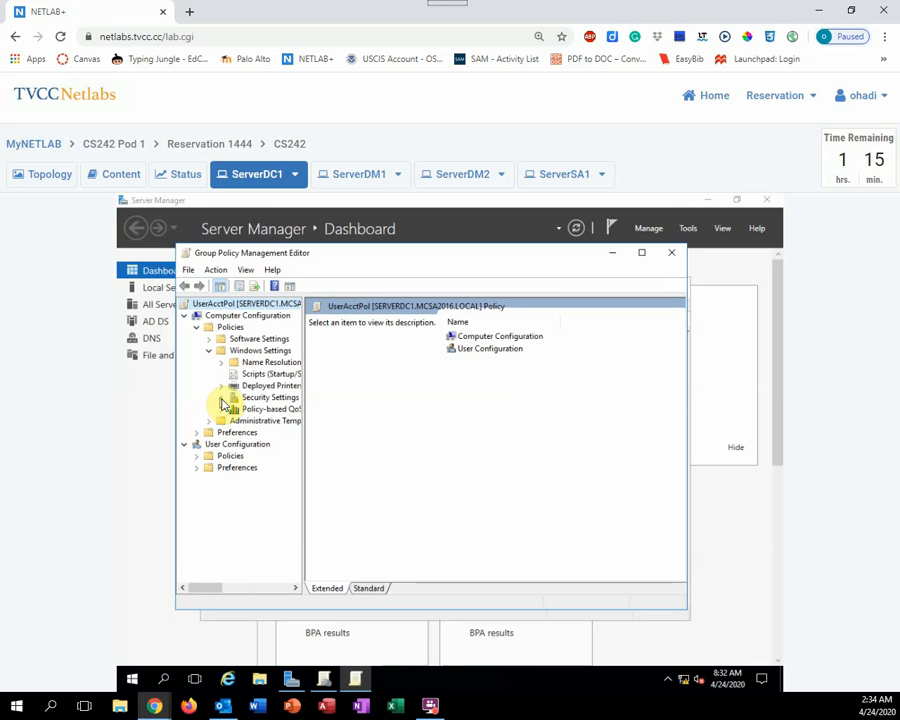
left_click(220, 397)
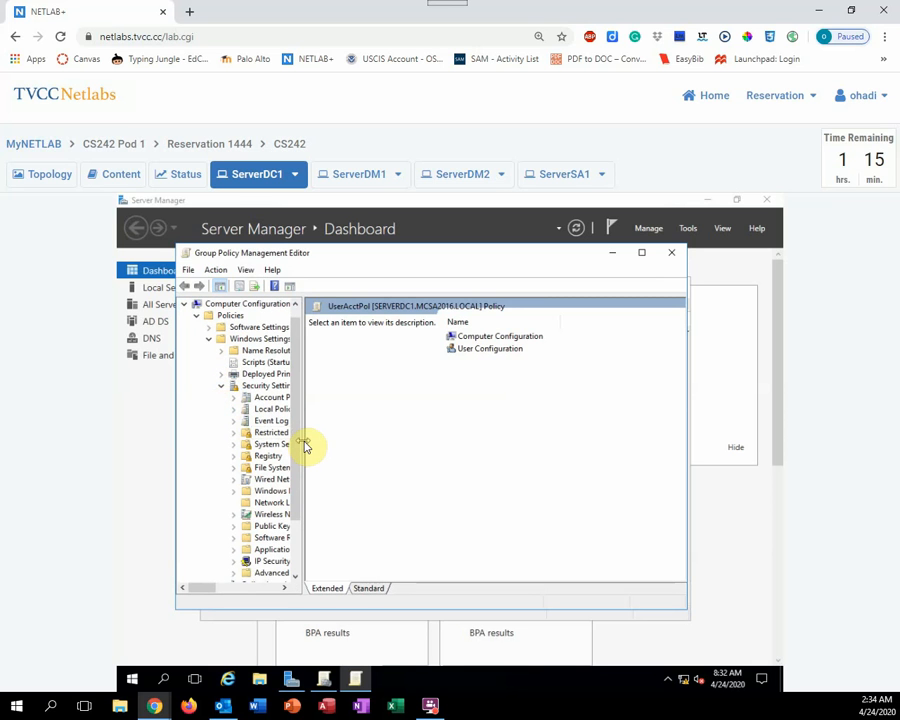
left_click_drag(307, 444, 349, 446)
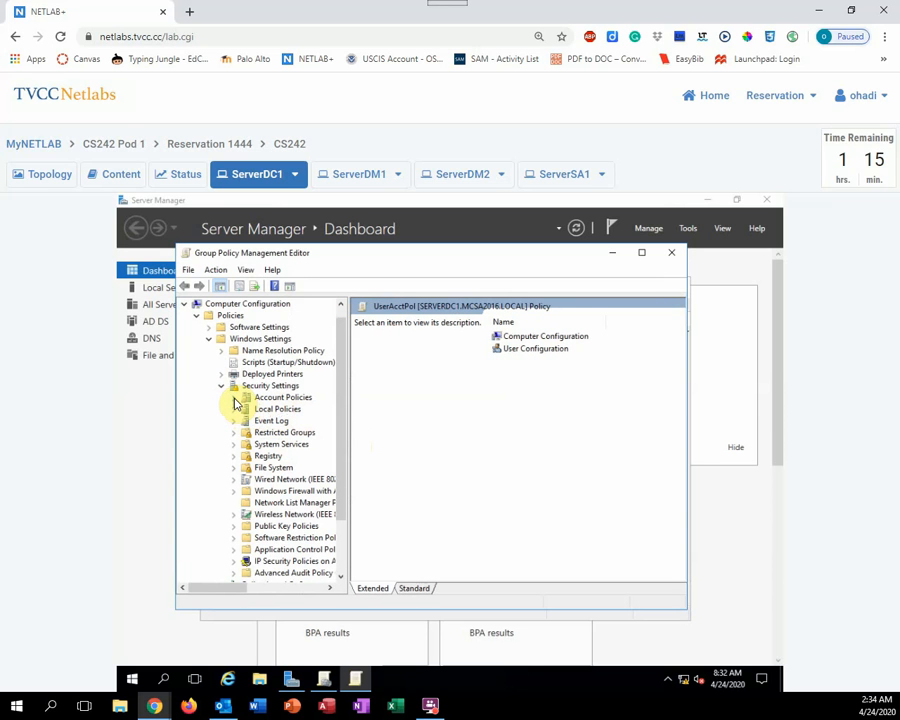
left_click(234, 398)
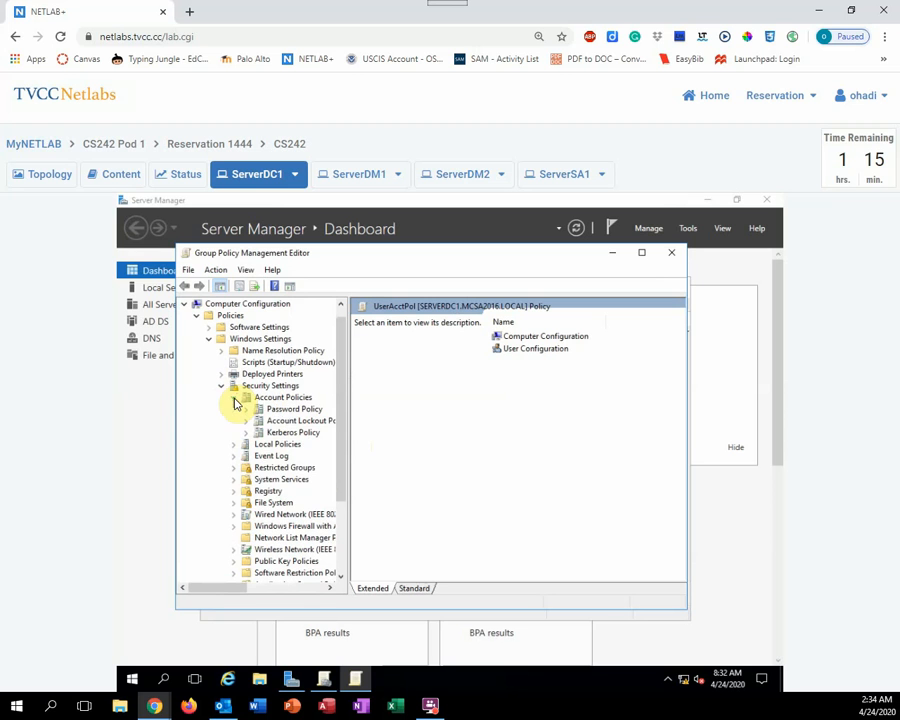
left_click(282, 411)
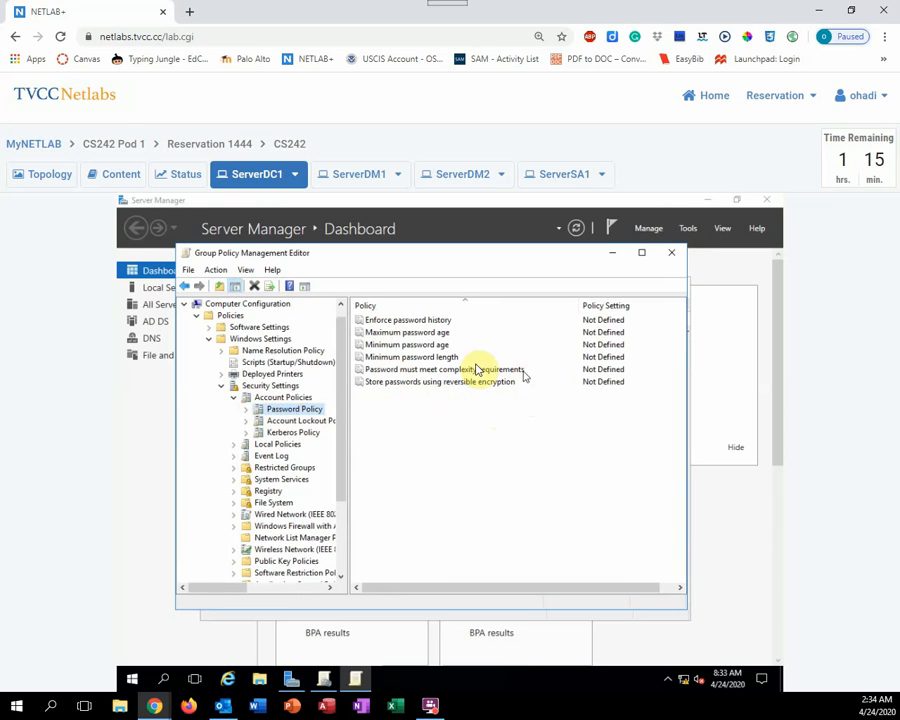
Define Enforce password history with 0 passwords remembered
double_click(405, 321)
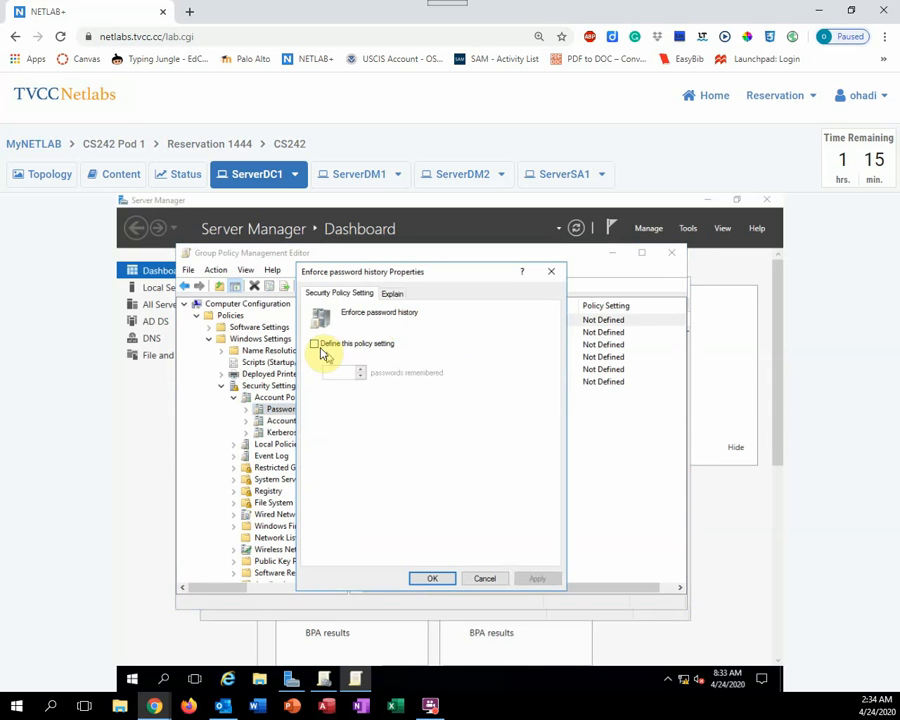
left_click(315, 344)
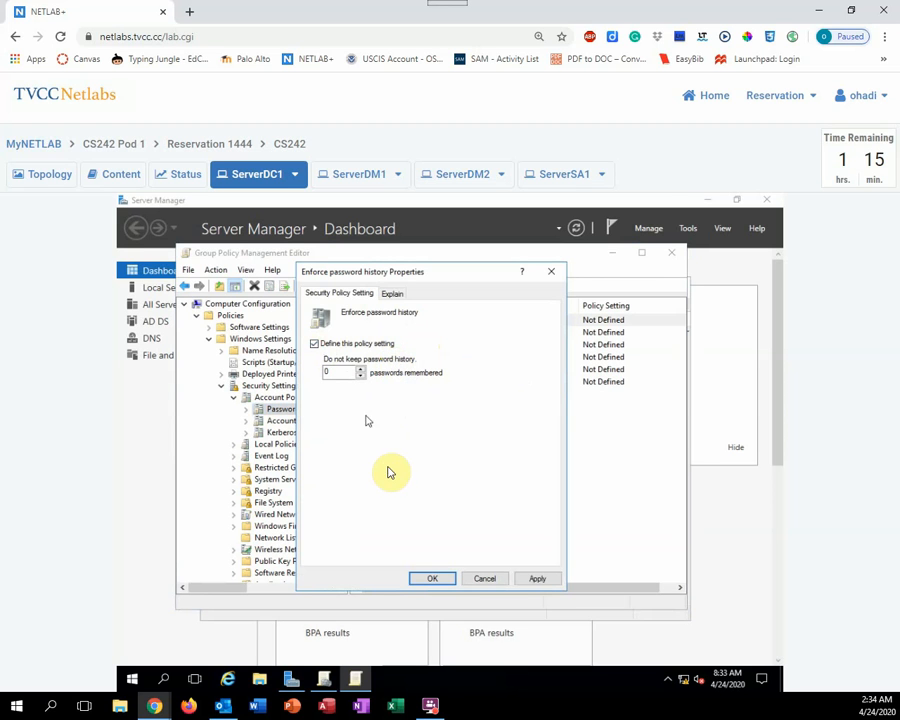
left_click(430, 578)
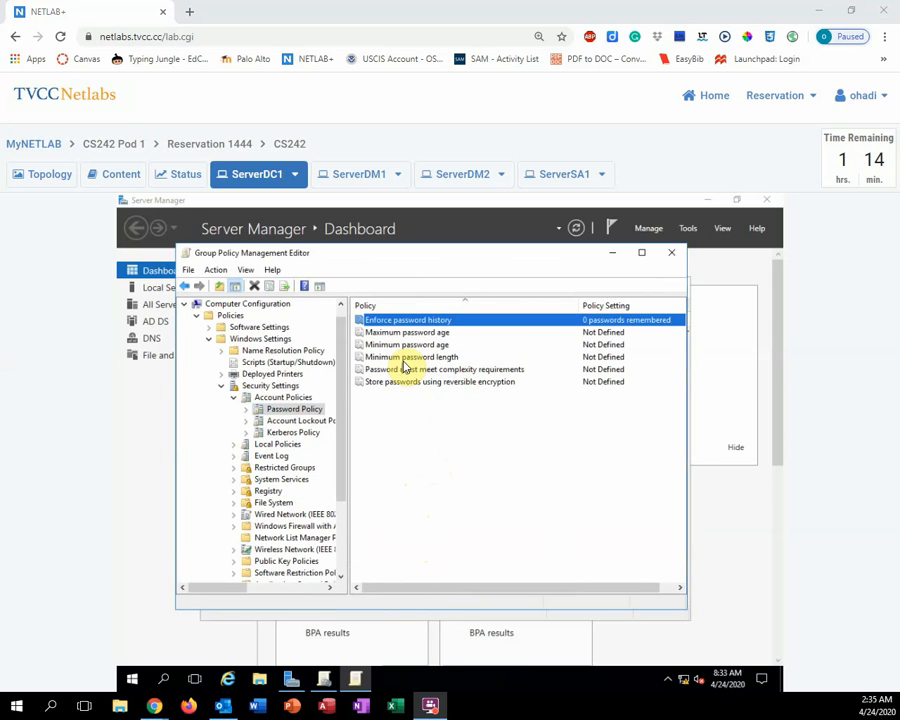
Define Minimum password age as 0 days and accept the suggested 30-day maximum
left_click(401, 346)
double_click(401, 346)
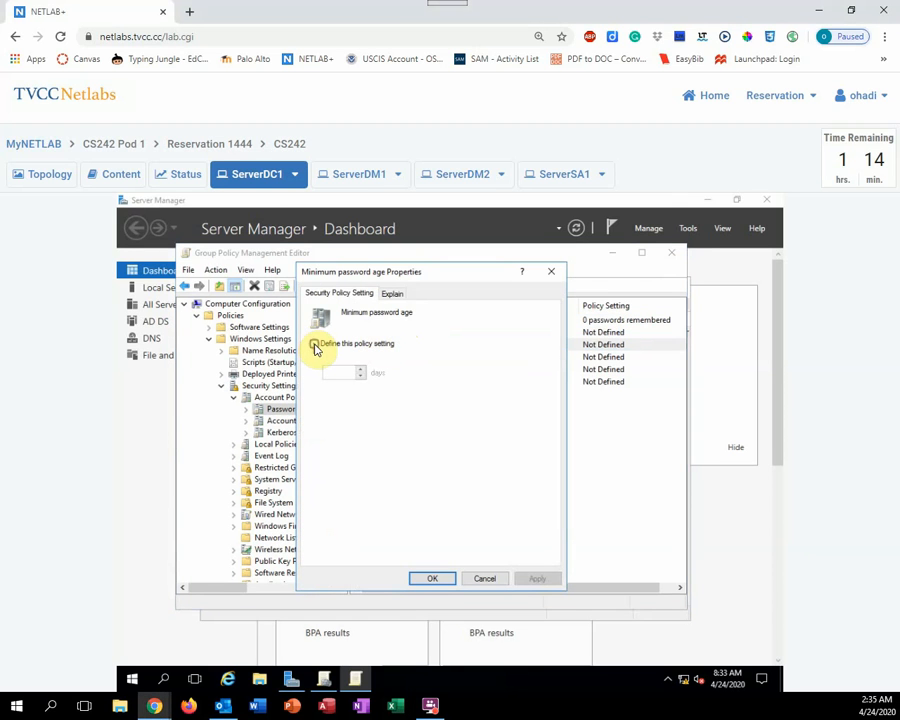
left_click(315, 345)
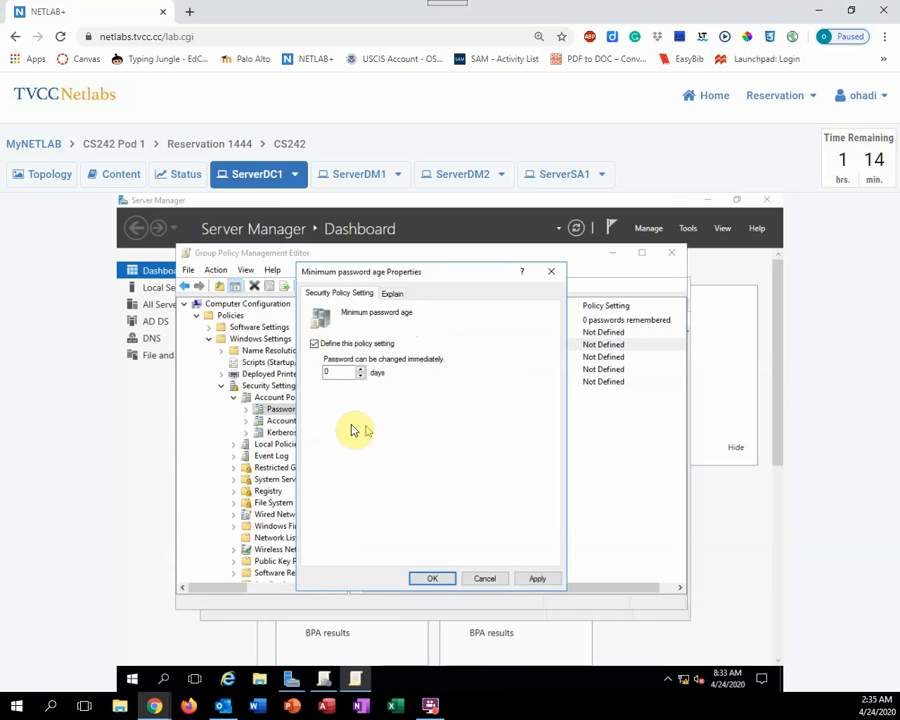
left_click(432, 580)
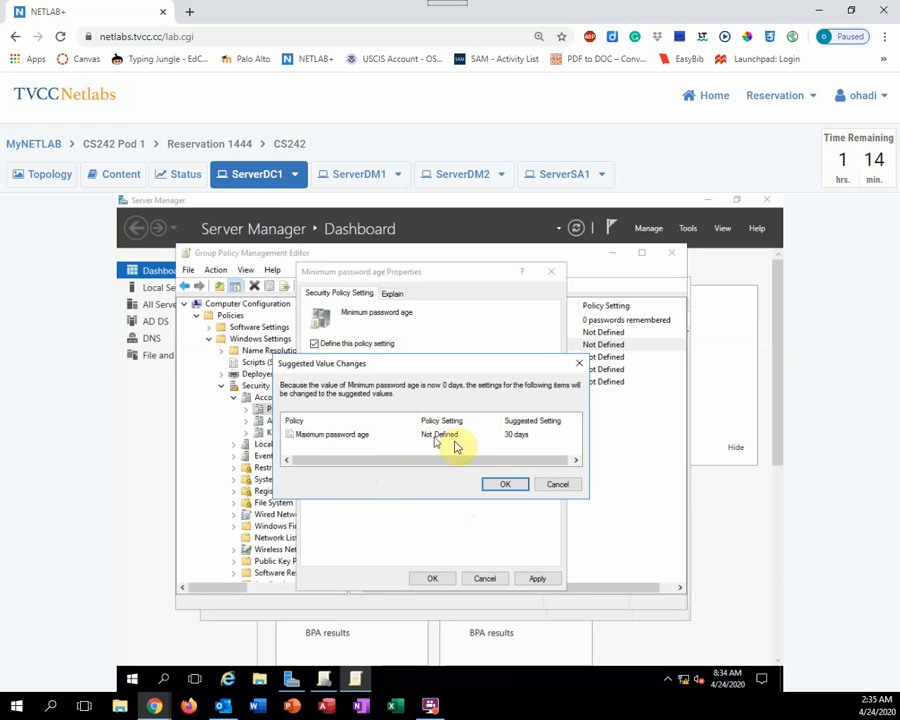
left_click(510, 489)
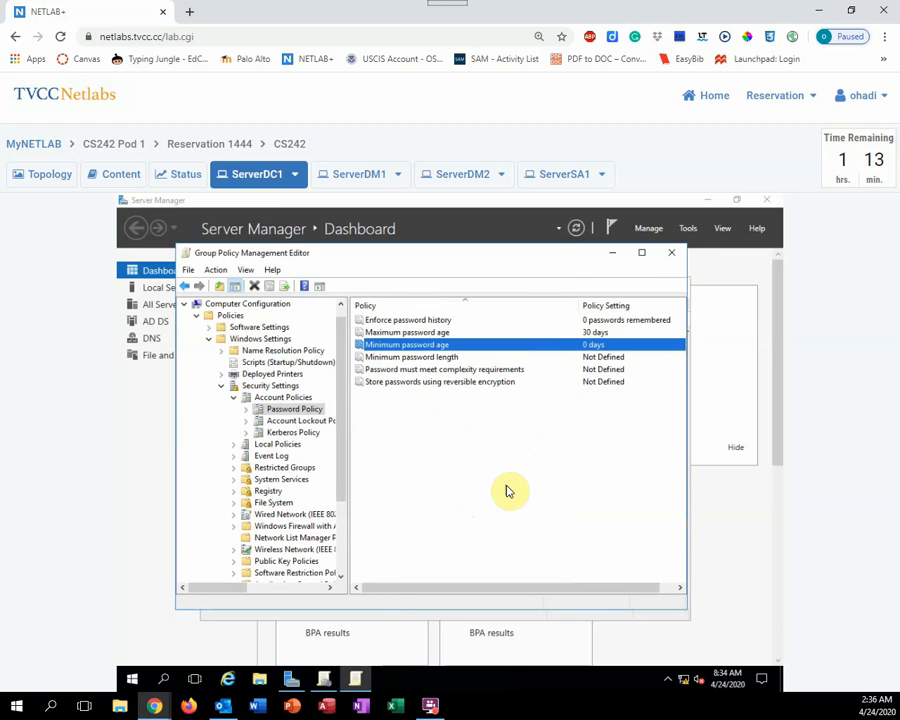
Via Send CTRL+ALT+DEL, submit a change from the old Administrator password to a new one
left_click(295, 180)
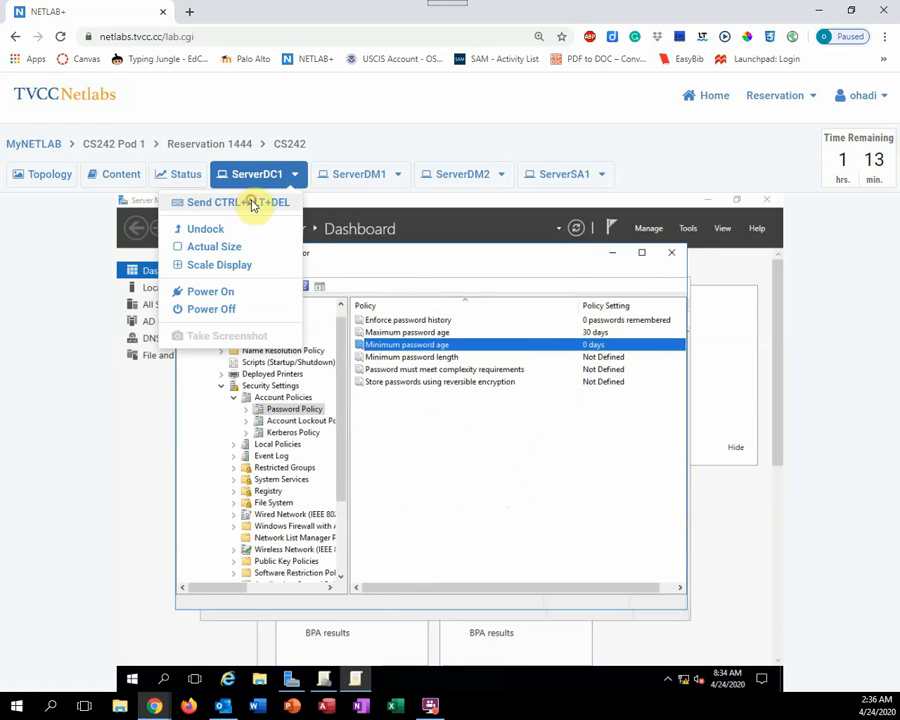
left_click(253, 204)
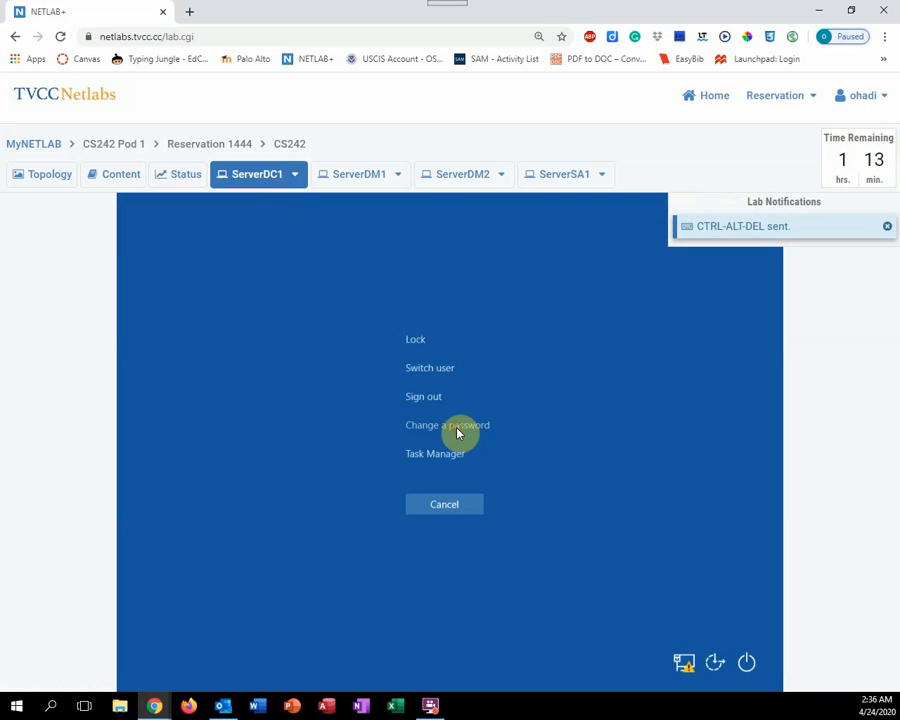
left_click(457, 430)
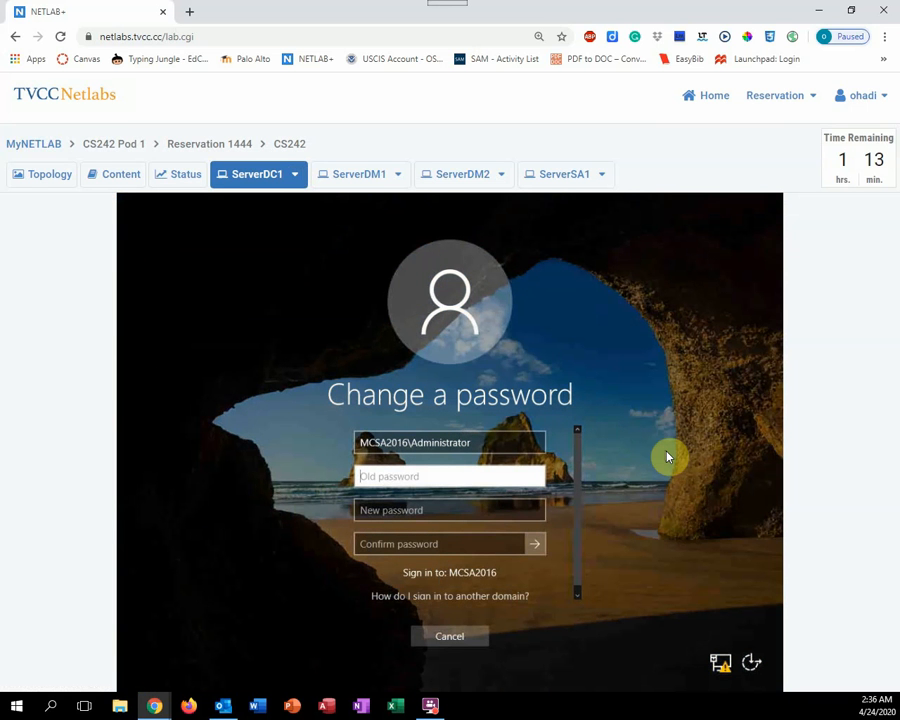
type("Pa$$")
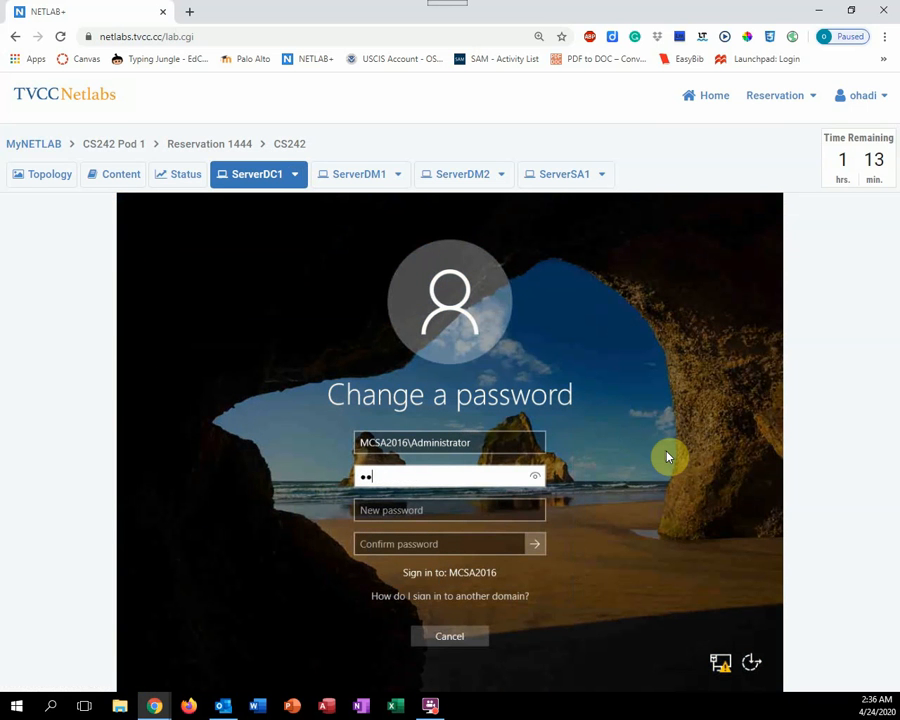
type("word01")
left_click(500, 510)
type("Pa$$wo")
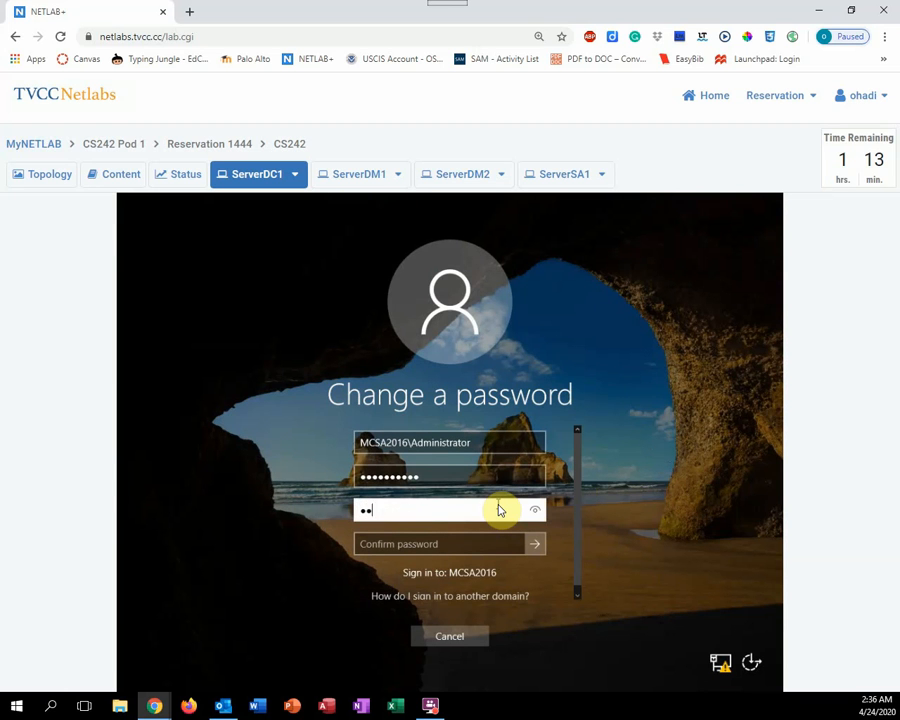
type("rd")
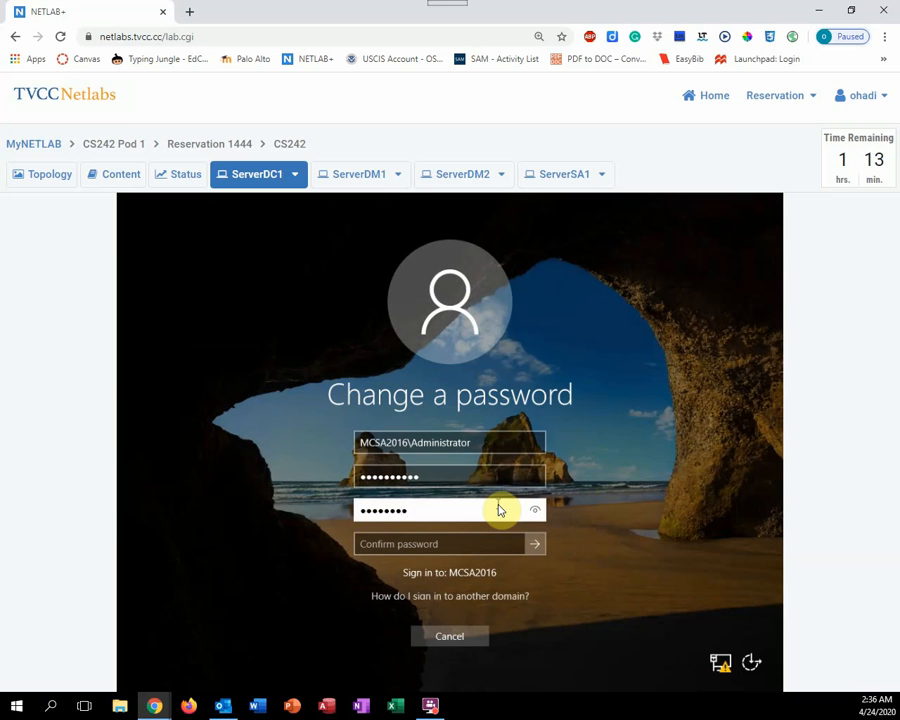
type("12")
left_click(463, 547)
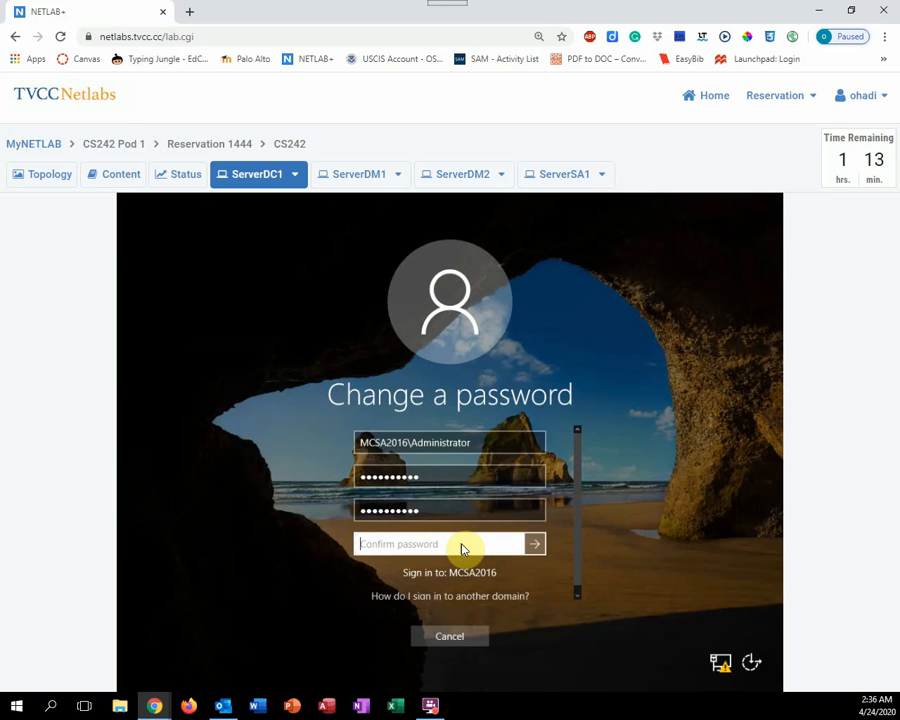
type("Pa$$word12")
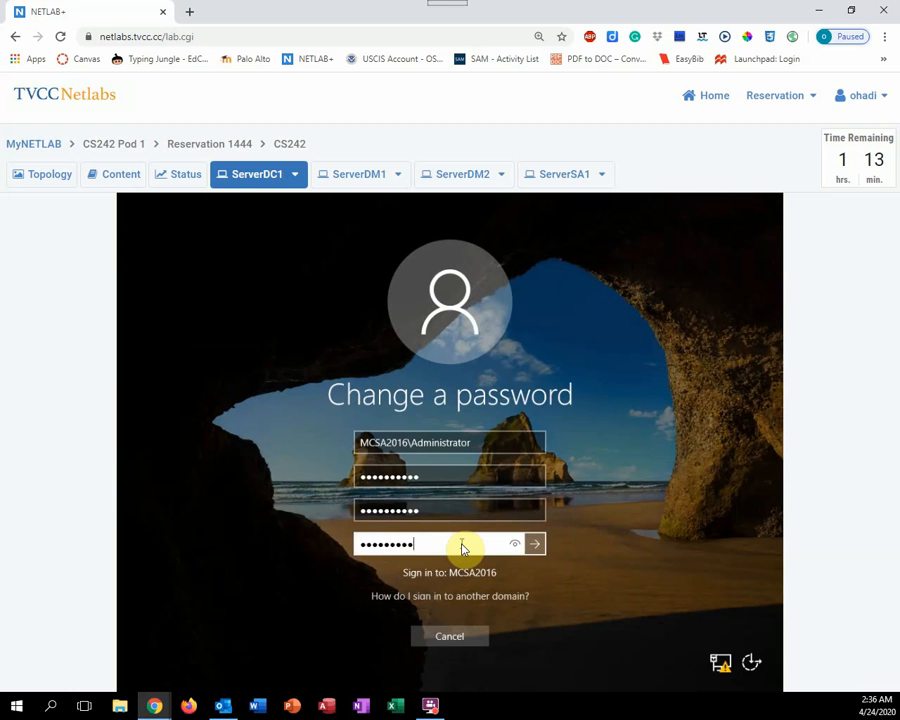
key("Return")
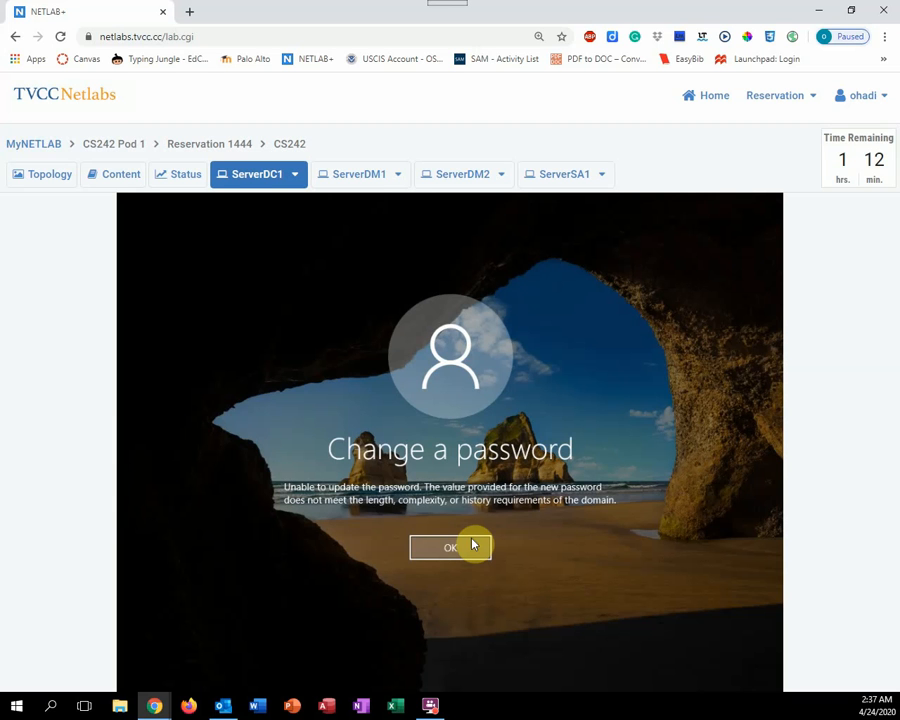
Dismiss the rejection error and cancel out of the password and security screens
left_click(468, 545)
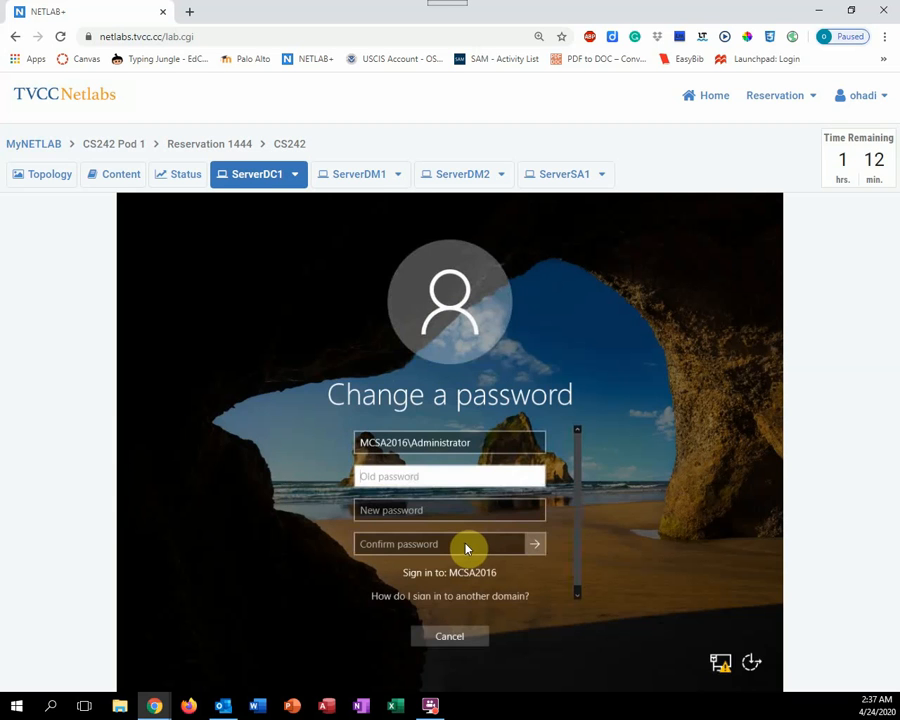
left_click(450, 637)
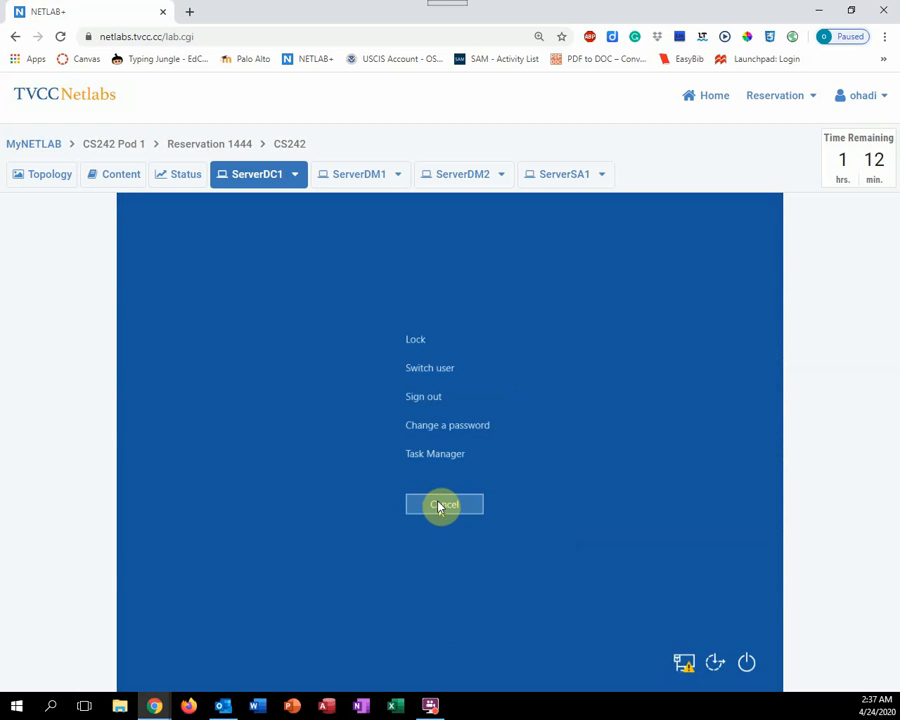
left_click(440, 505)
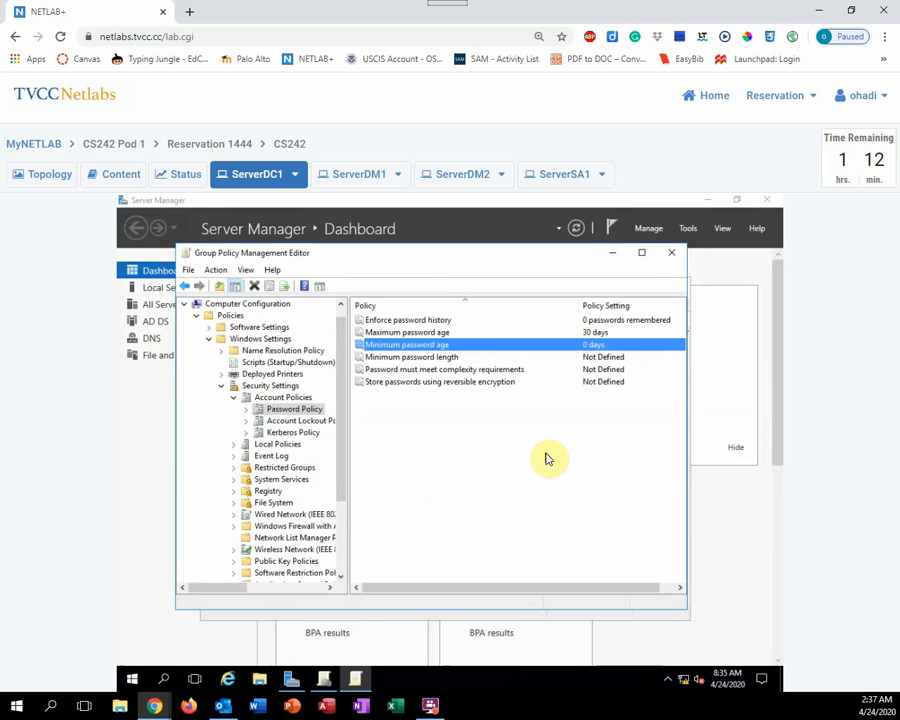
Close the editor and link the existing UserAcctPol GPO to the MCSA2016.local domain
left_click(673, 256)
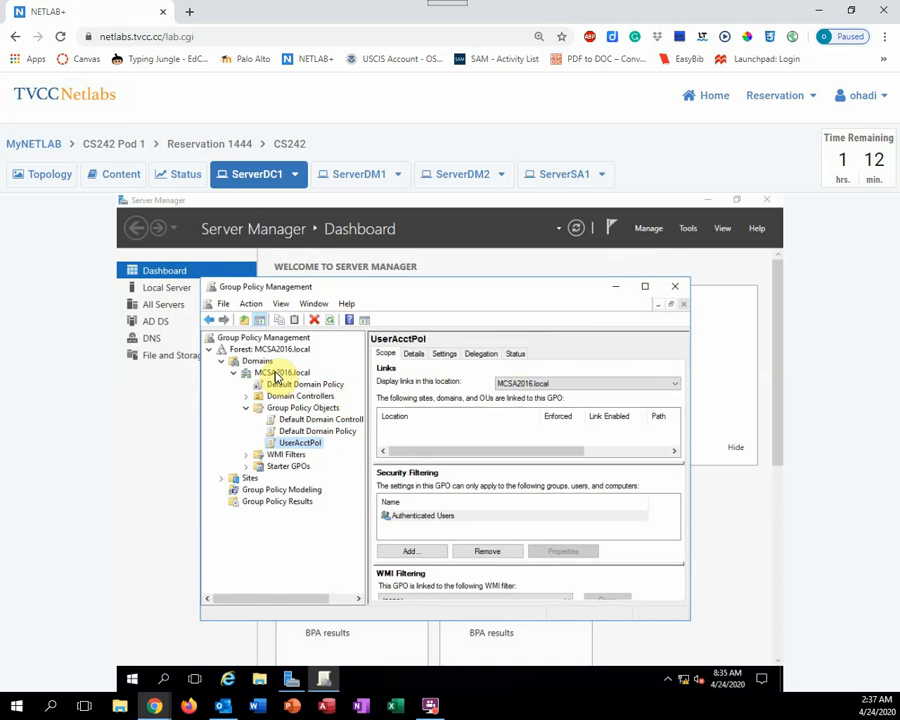
left_click(277, 375)
right_click(277, 376)
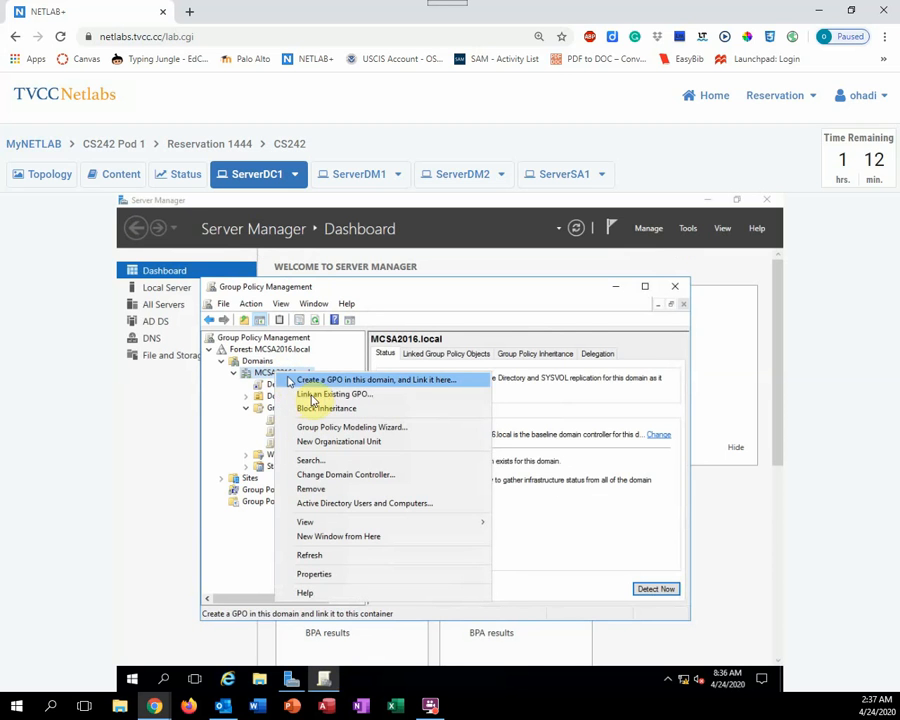
left_click(318, 396)
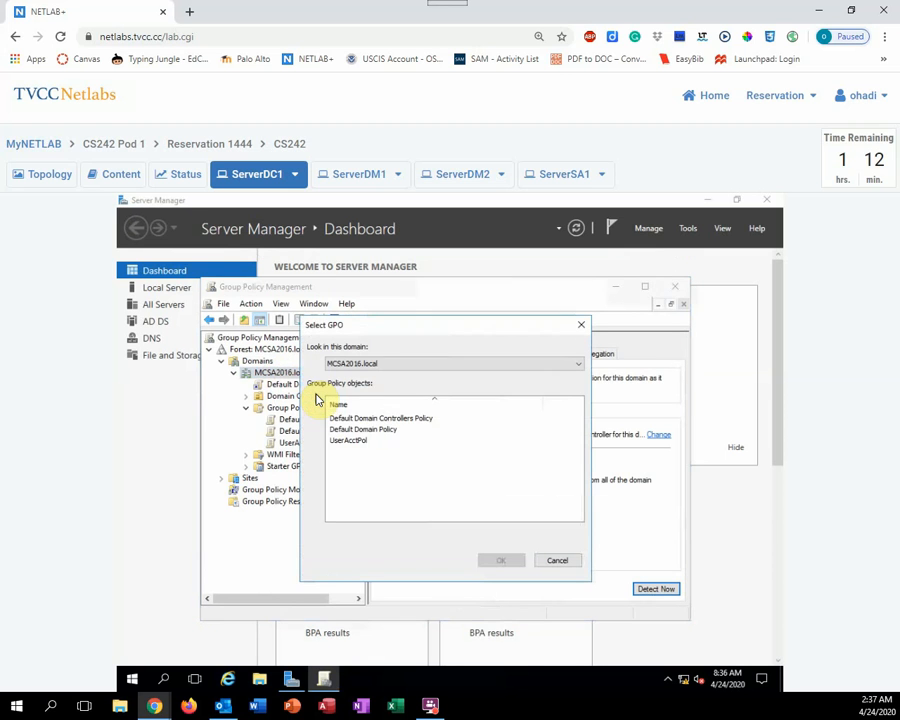
left_click(349, 443)
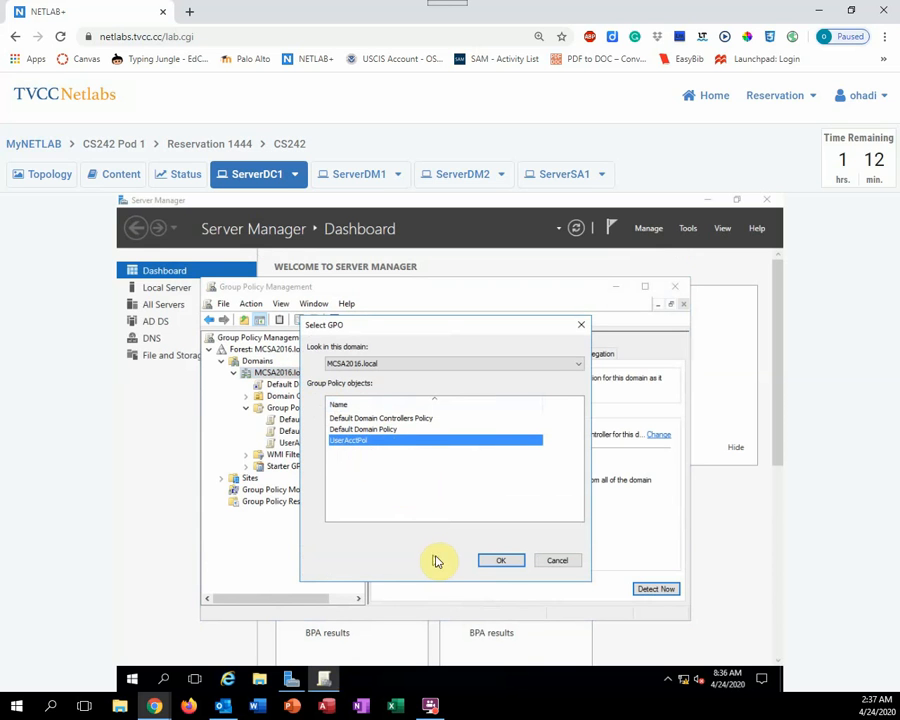
left_click(498, 562)
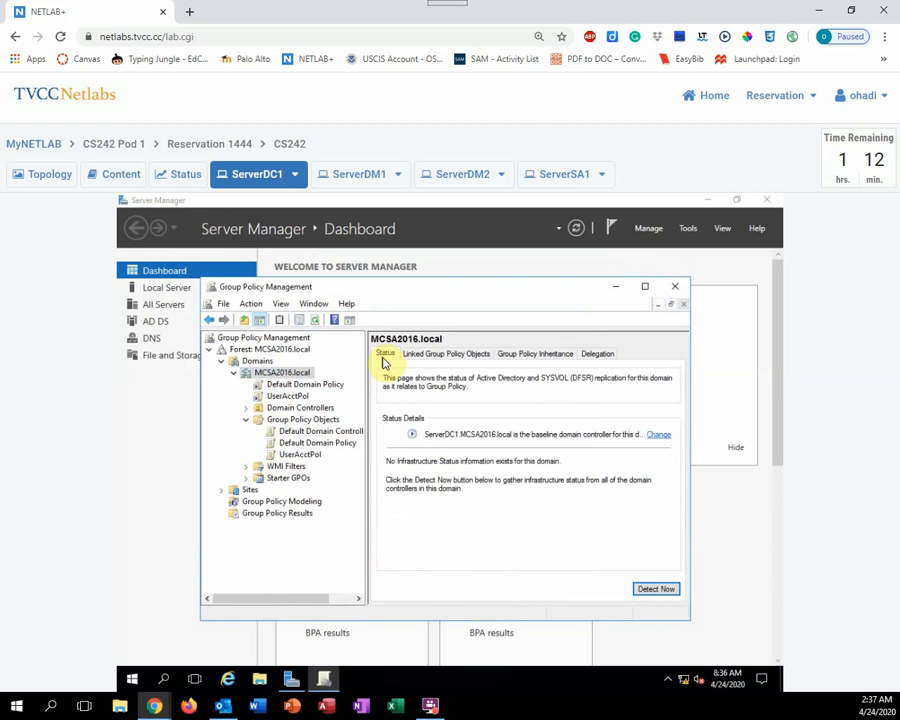
Review the domain's linked GPOs sorted by Link Order, then close Group Policy Management
left_click(436, 355)
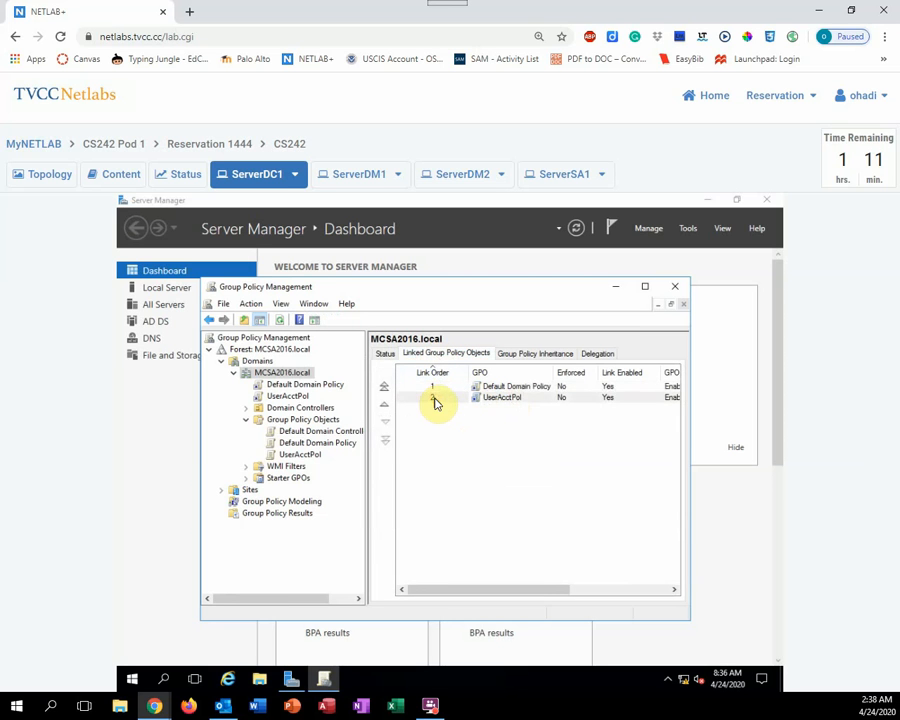
left_click(434, 397)
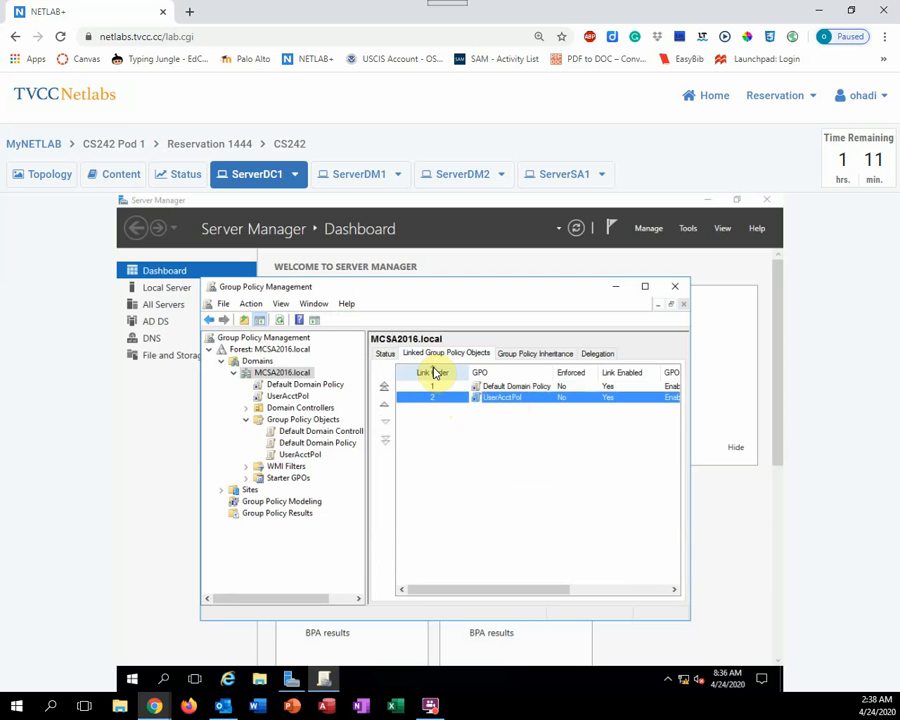
left_click(434, 372)
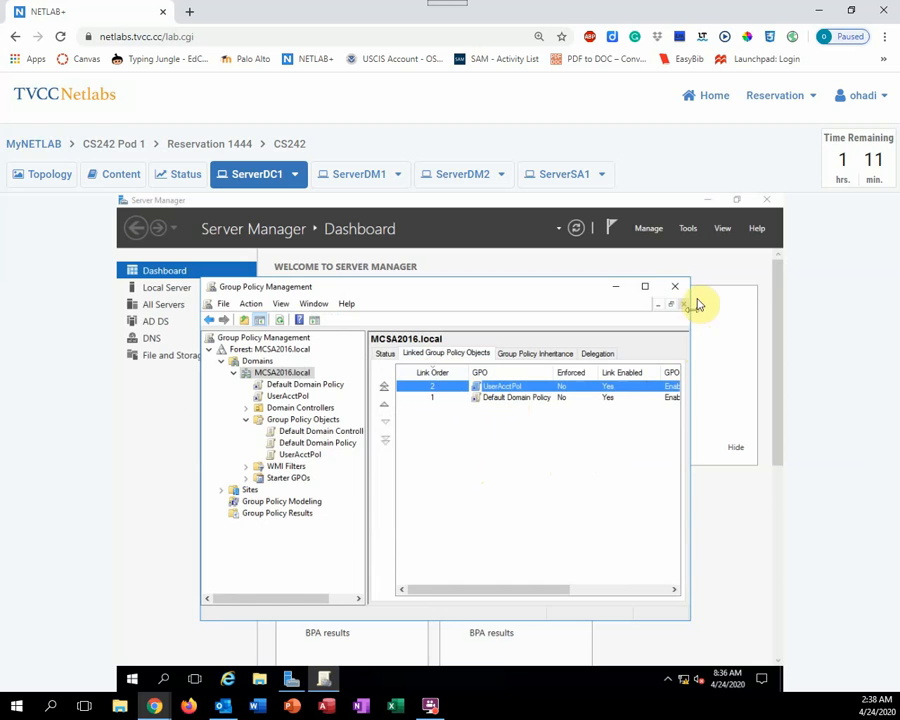
left_click(677, 288)
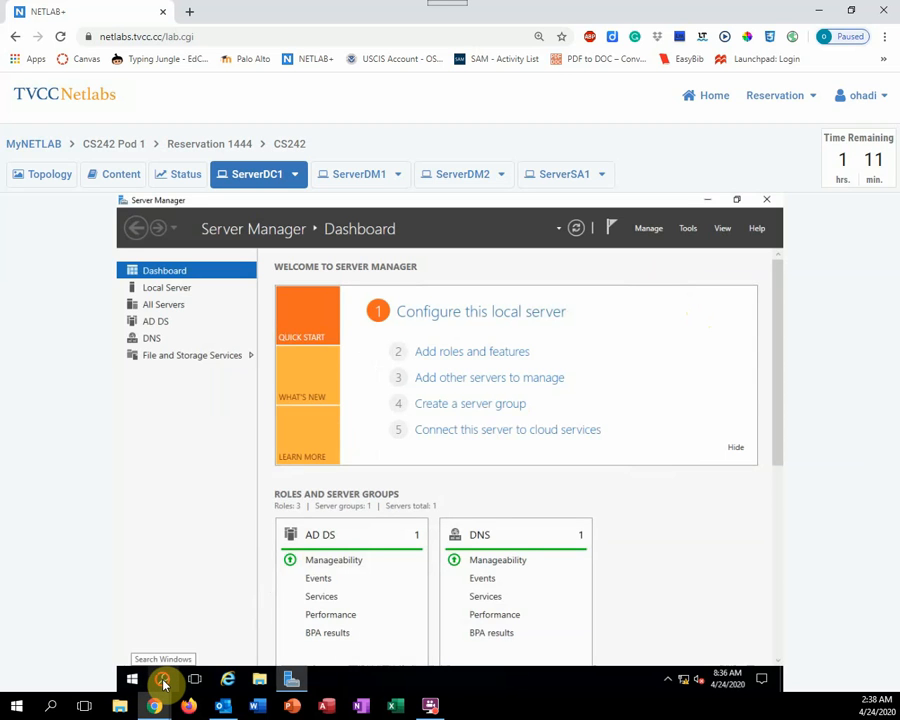
Run gpupdate /force in a Command Prompt, then close the window
left_click(164, 681)
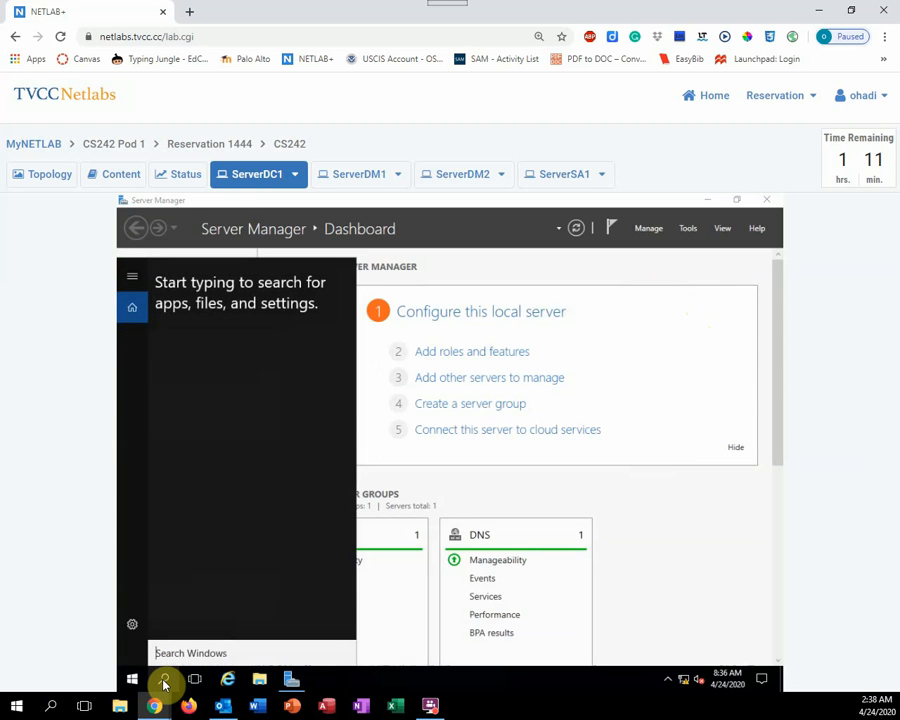
type("cmd")
key("Return")
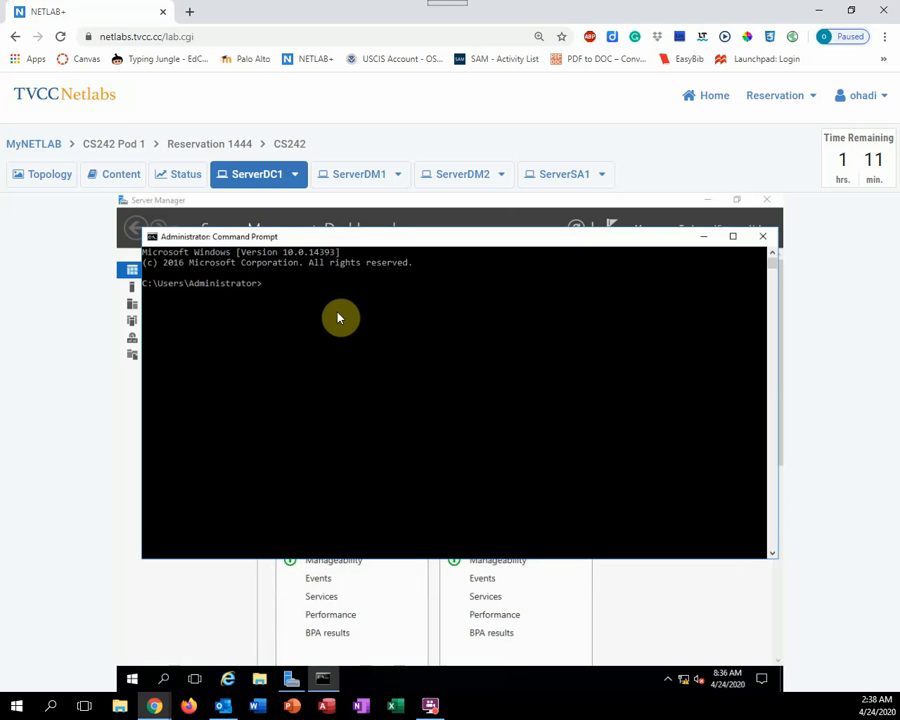
type("gpupdate")
type("/force")
key("Return")
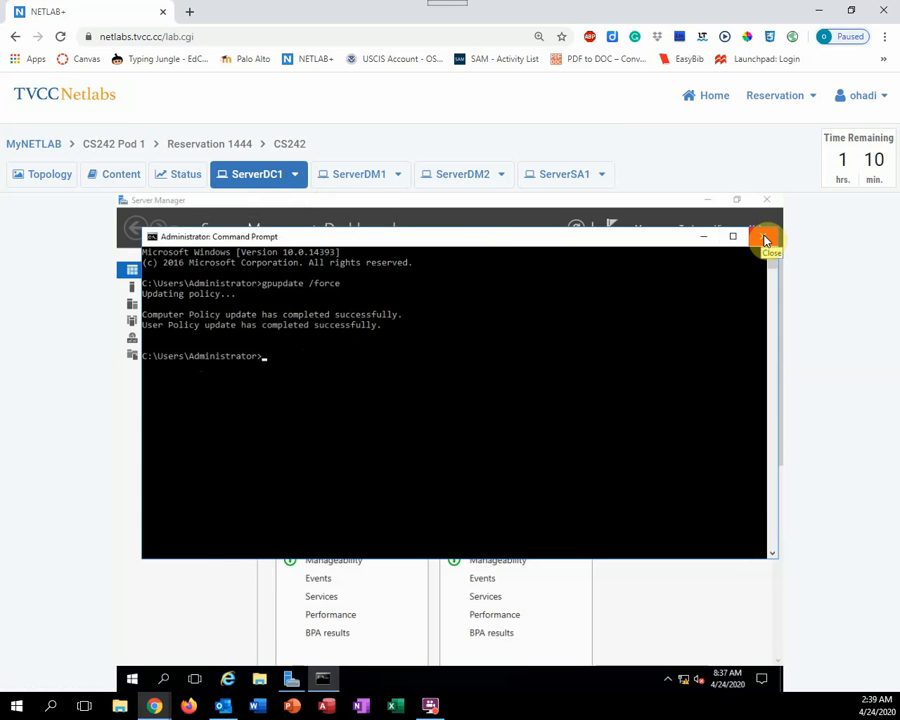
left_click(765, 240)
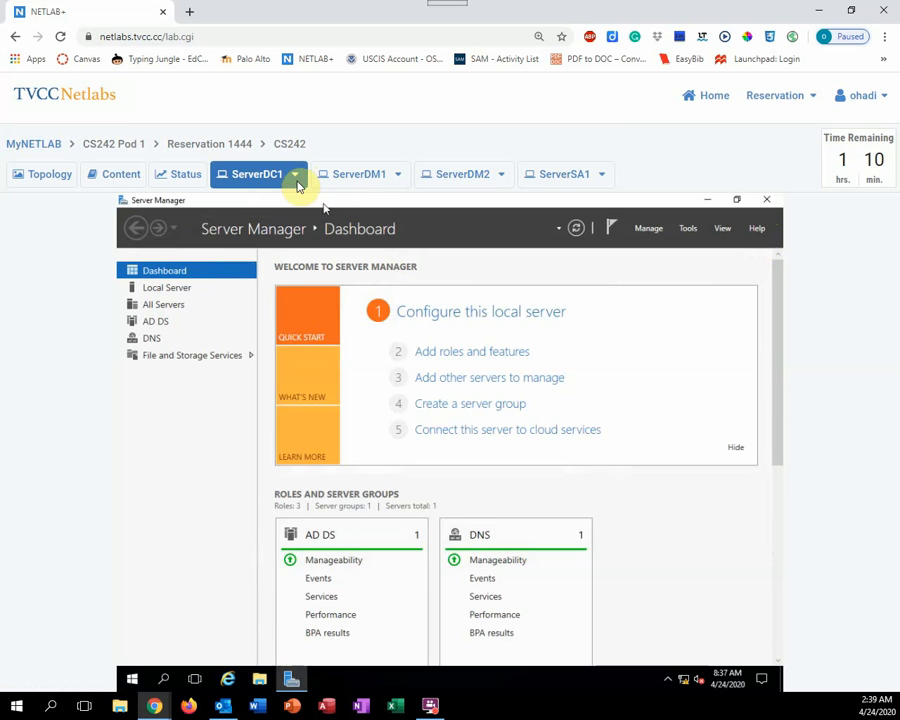
Send Ctrl+Alt+Del to ServerDC1 and open the Change a password form
left_click(295, 175)
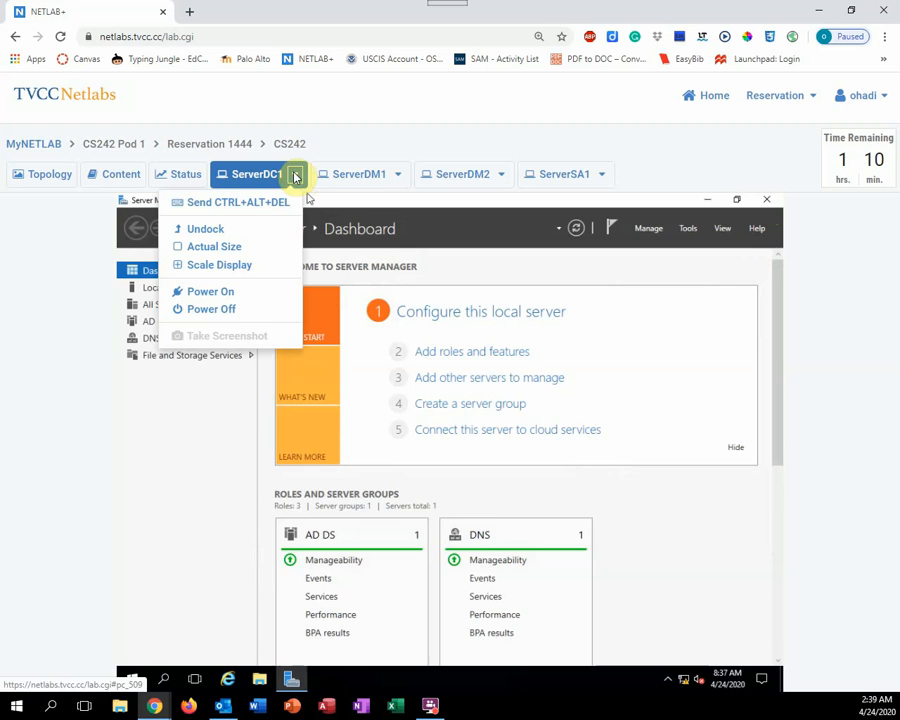
left_click(243, 204)
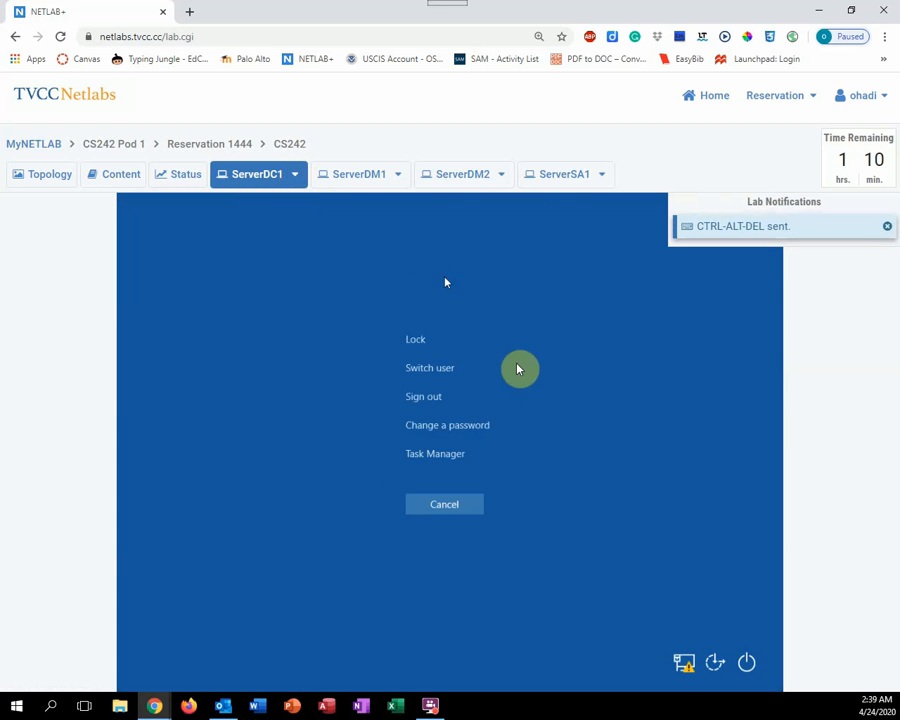
left_click(445, 431)
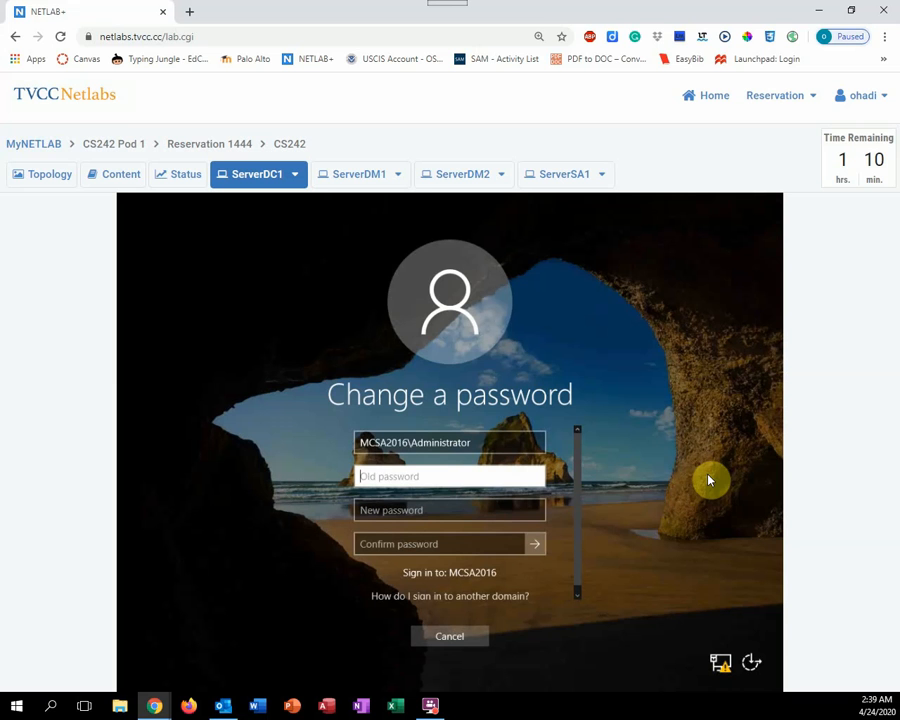
Enter the old password, new password and its confirmation, submit, and acknowledge the confirmation
type("Pa55w.r")
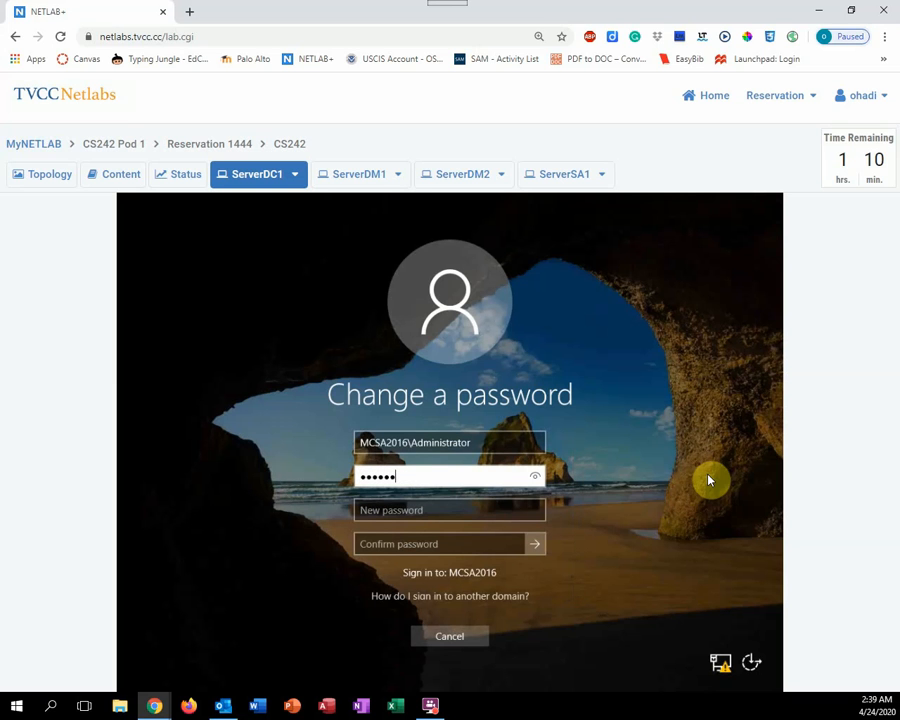
type("d••")
left_click(482, 515)
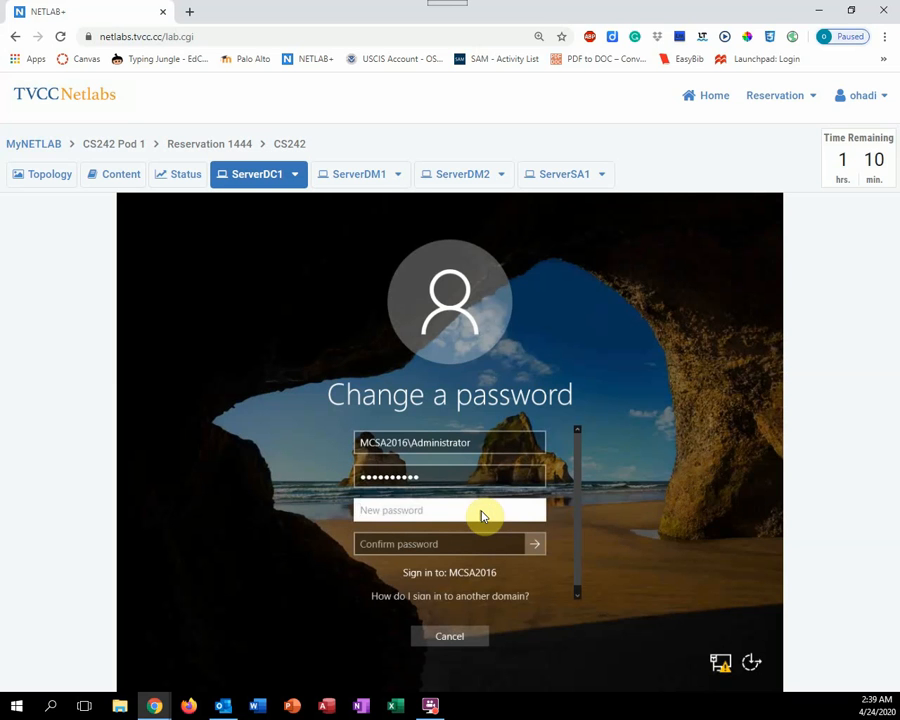
type("••••••••••")
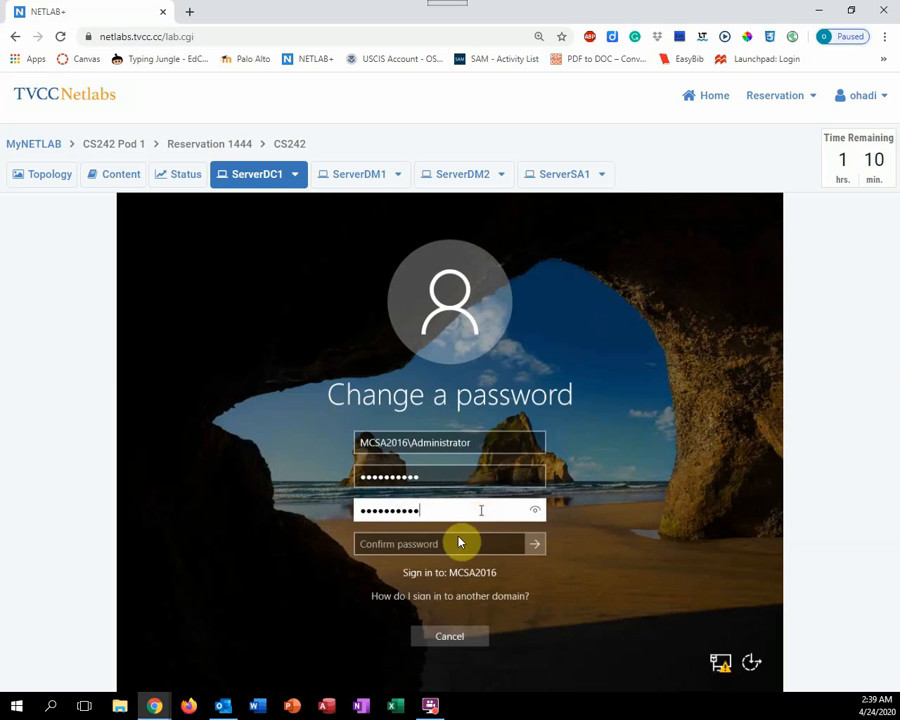
left_click(458, 542)
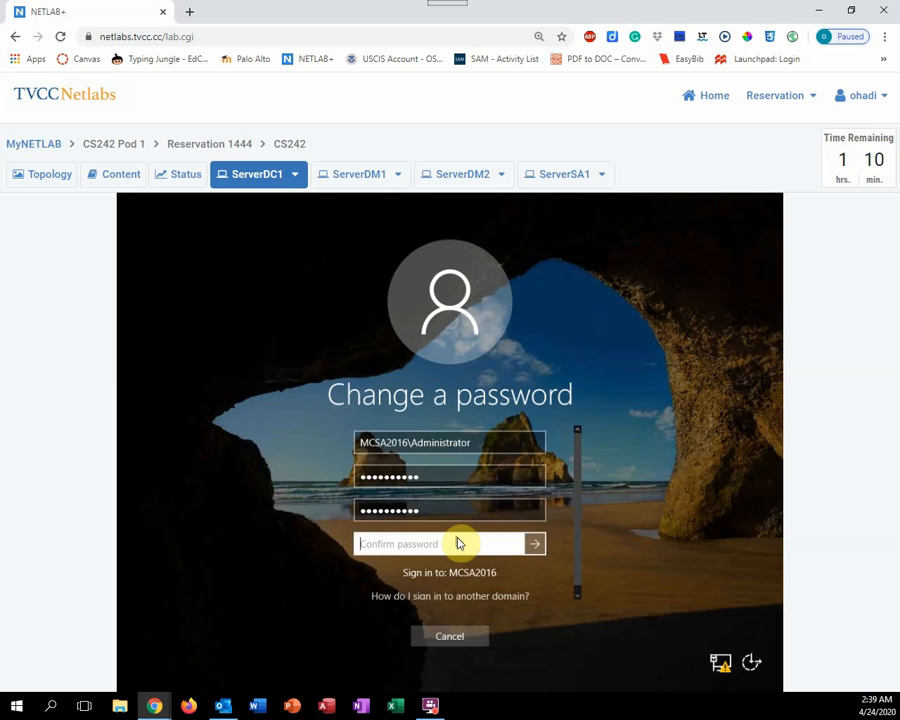
type("••••••••")
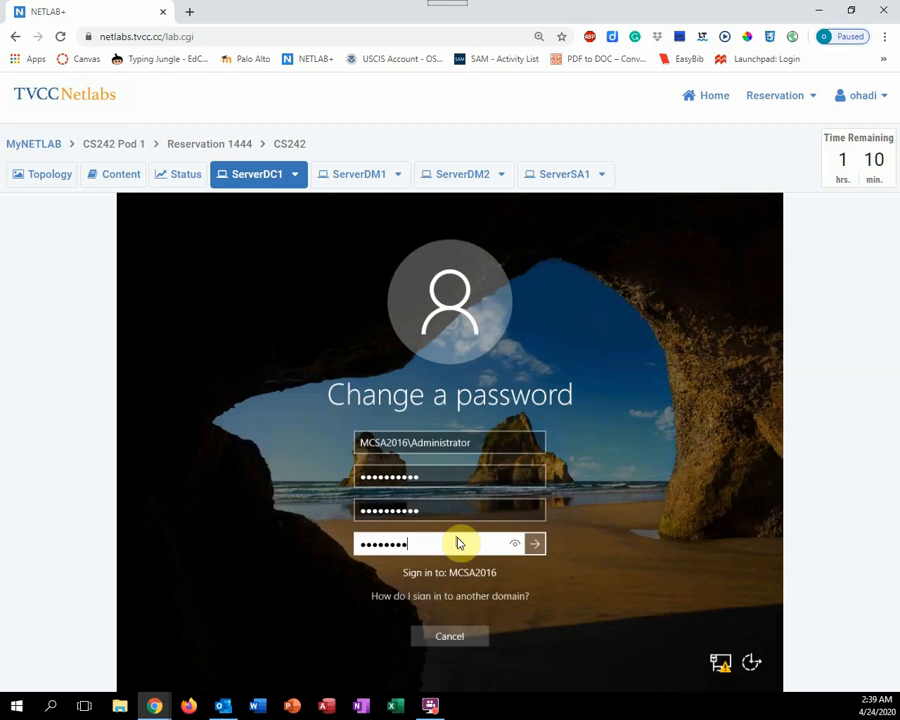
type("••")
key("Return")
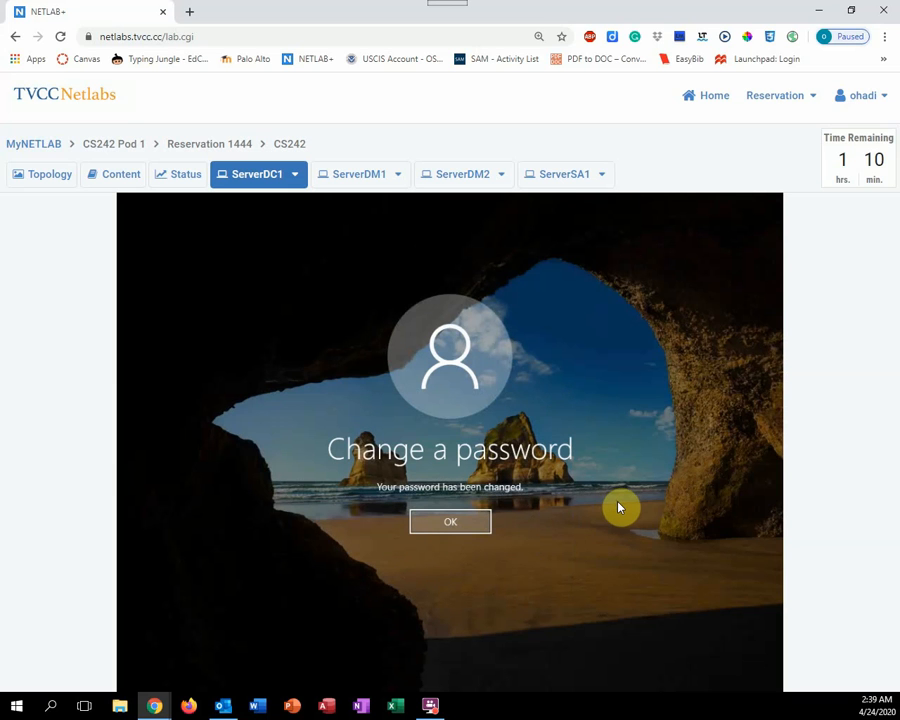
left_click(450, 525)
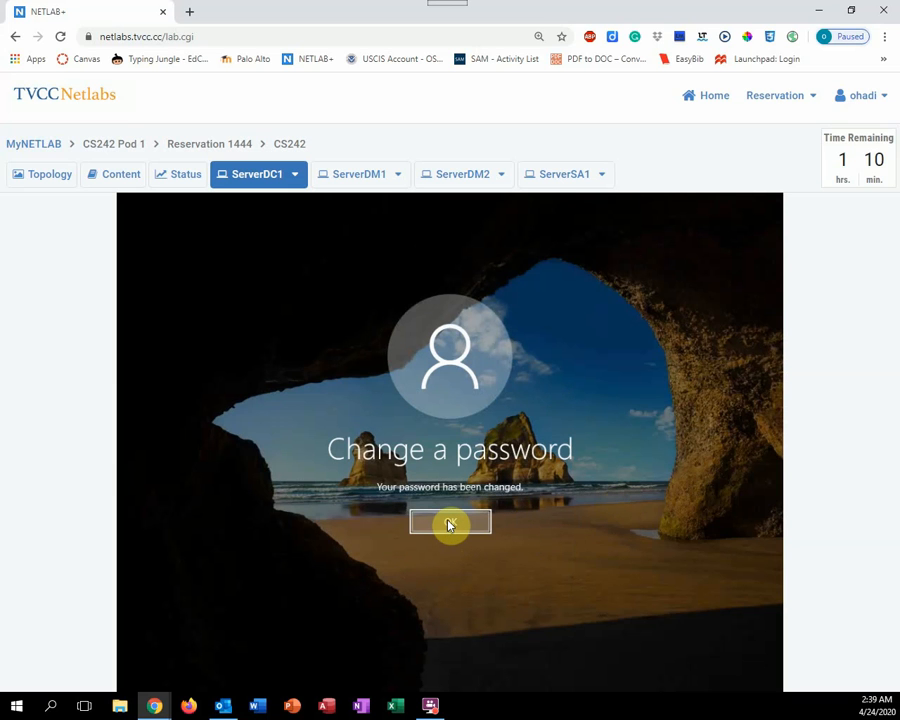